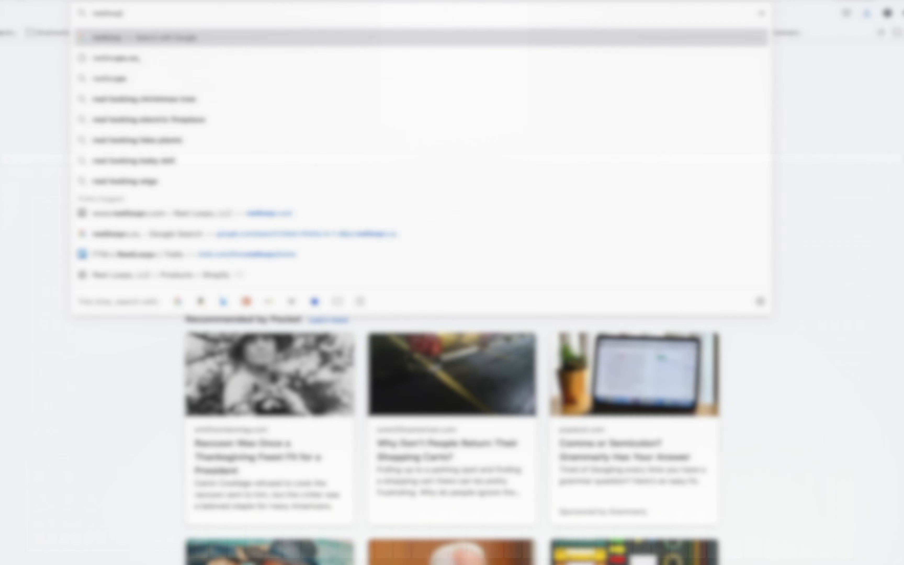
Step: Open reelloops.com and read through the Sweet Fusion Vol.1 preset pack page
type("s.com")
key("Escape")
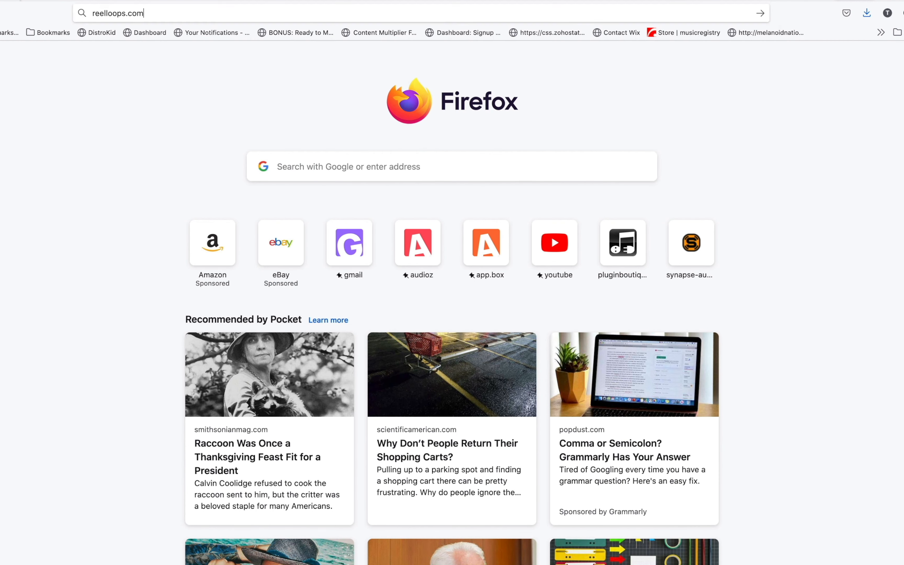
key("Return")
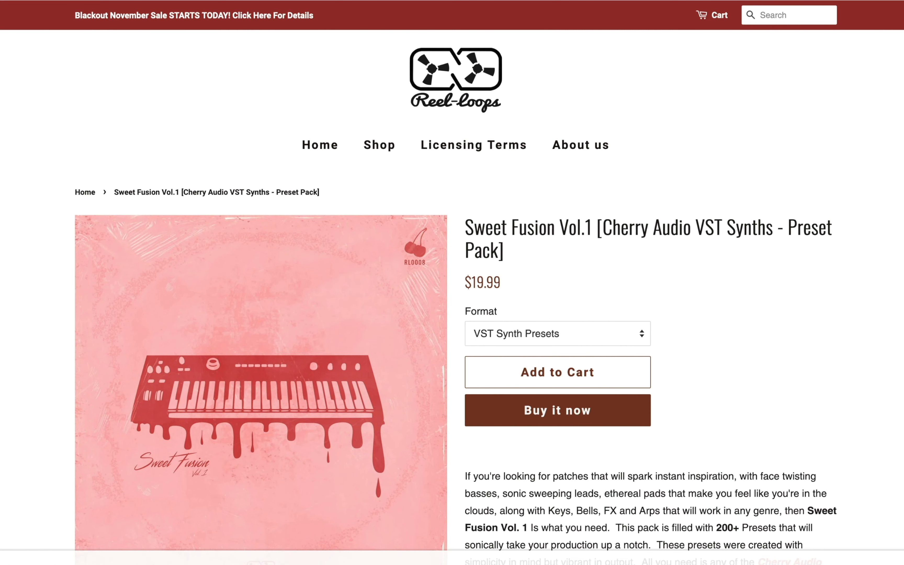
scroll(453, 283, "down", 5)
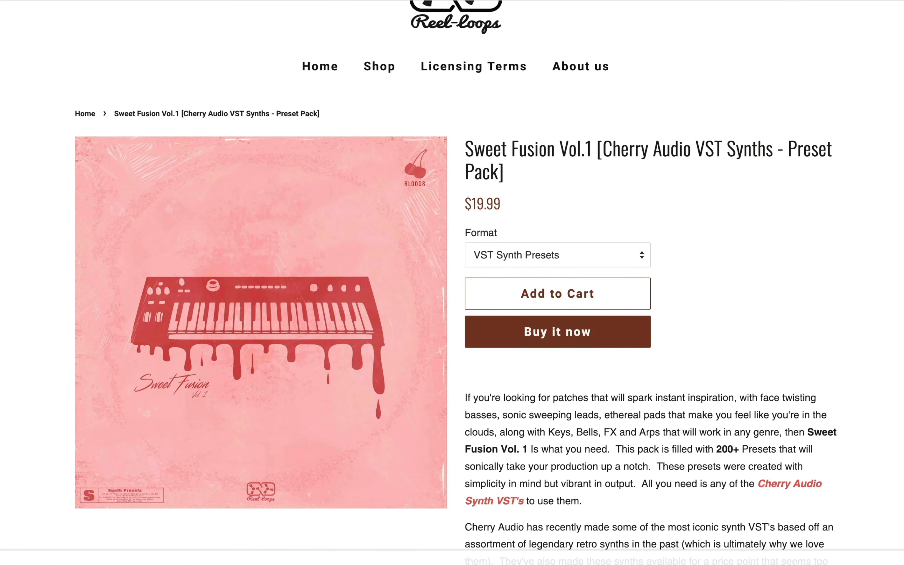
scroll(452, 283, "down", 2)
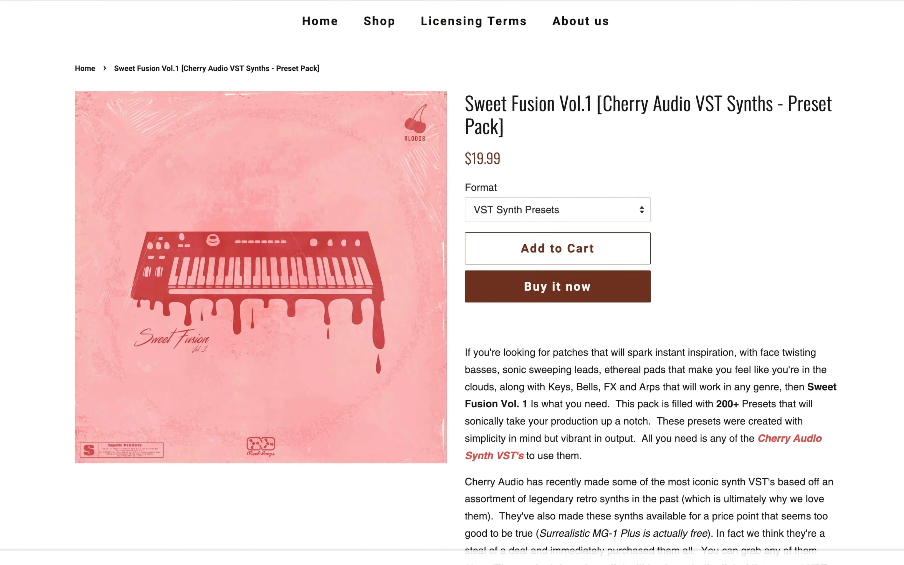
scroll(452, 283, "down", 2)
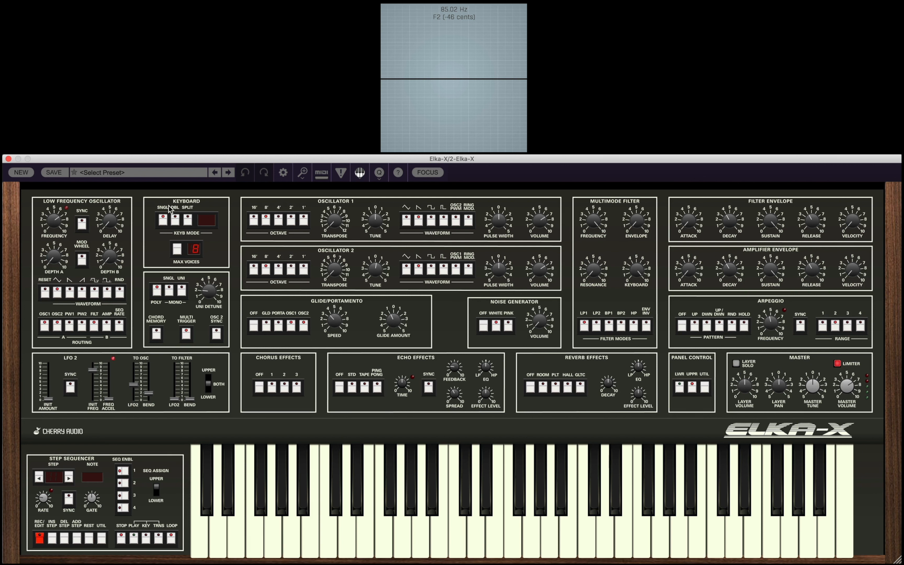
Step: Set the Elka-X keyboard mode to double and the maximum voices to 16
left_click(177, 222)
left_click(679, 388)
left_click(177, 254)
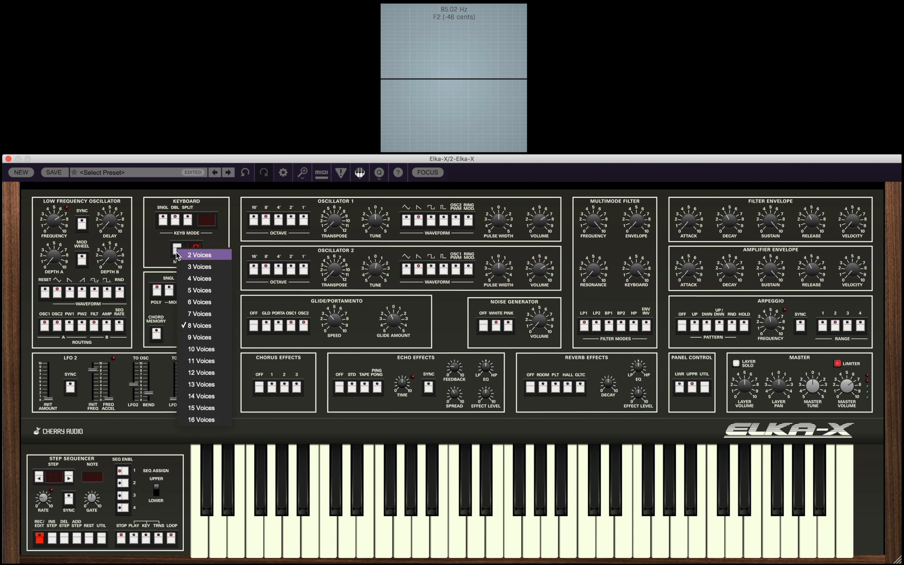
left_click(193, 420)
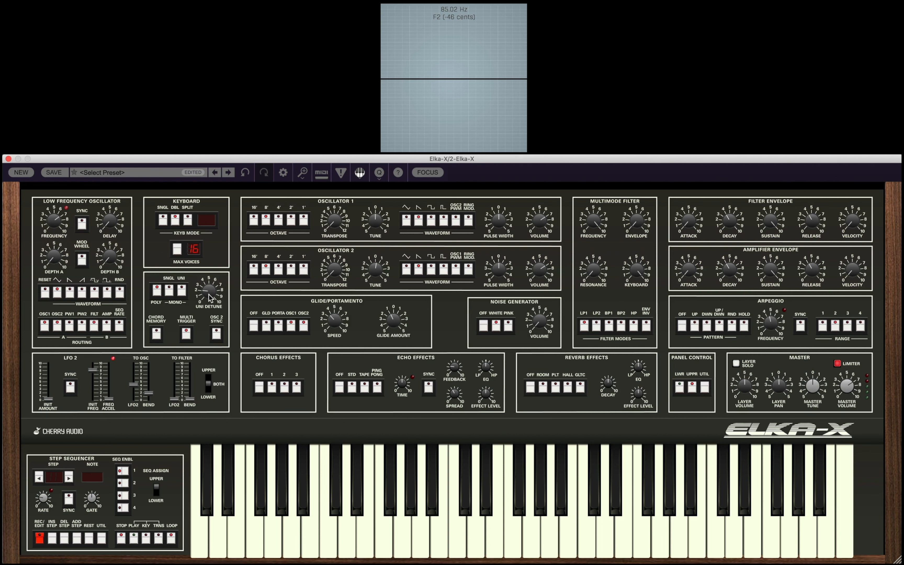
Step: Examine the layer assignment controls and the utility functions for copying layers and effects
mouse_move(209, 300)
left_click(209, 389)
mouse_move(210, 391)
left_mouse_down()
mouse_move(209, 375)
mouse_move(209, 384)
left_mouse_up()
left_click(677, 390)
left_click(704, 387)
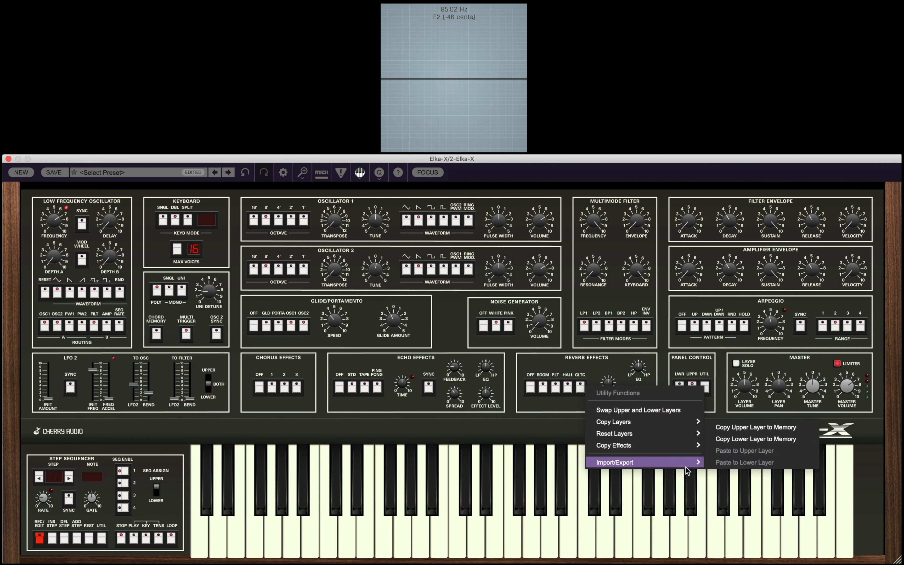
mouse_move(687, 441)
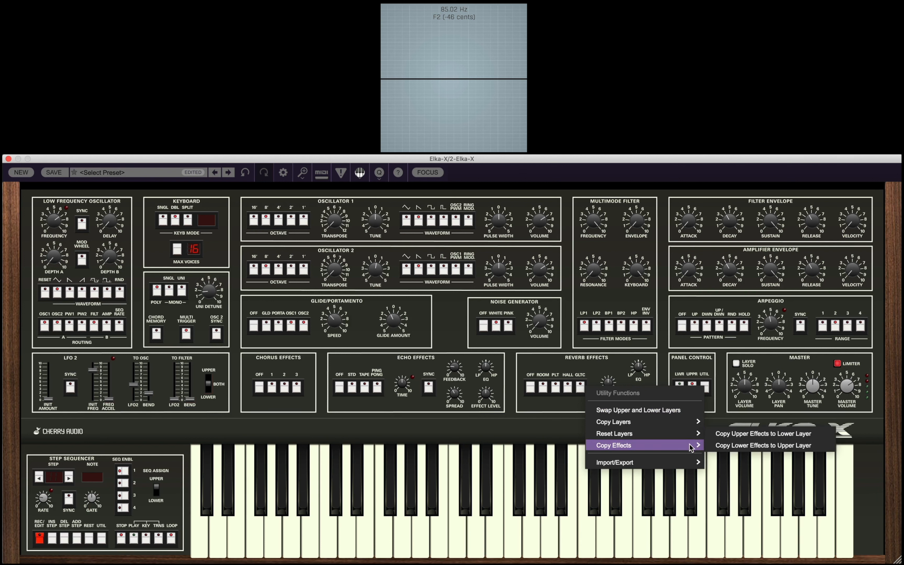
left_click(714, 365)
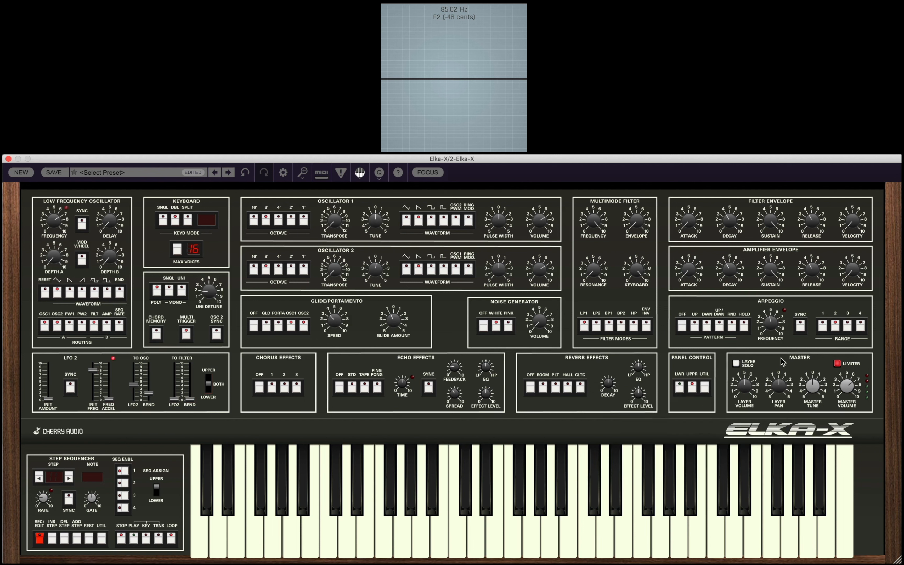
Step: Solo the upper layer, enlarge the synth panel and detune Oscillator 2 upward to about 2
left_click(737, 364)
left_click(428, 173)
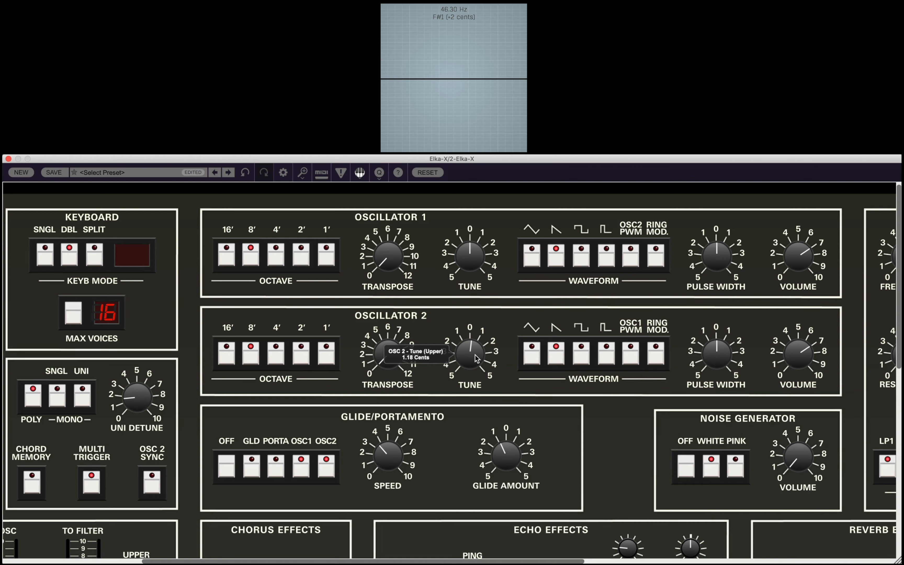
left_click_drag(477, 358, 474, 311)
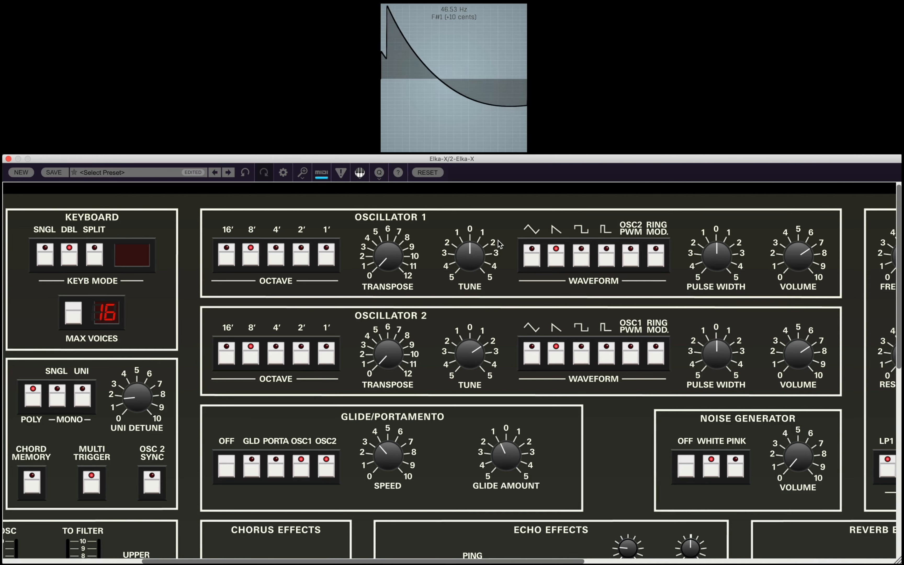
Step: Set the Multimode Filter's frequency to about 2438 Hz and its resonance to about 6
scroll(718, 333, "right", 10)
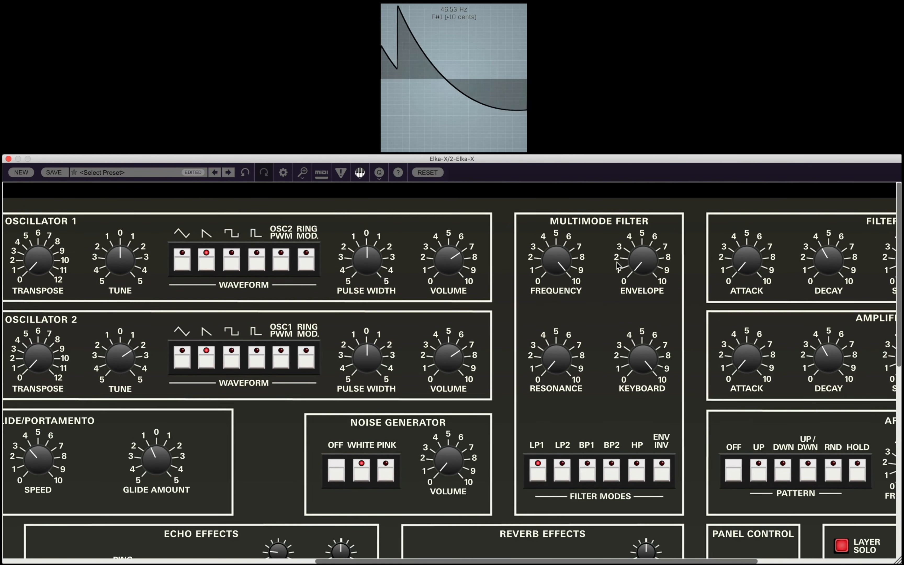
left_click_drag(557, 266, 501, 421)
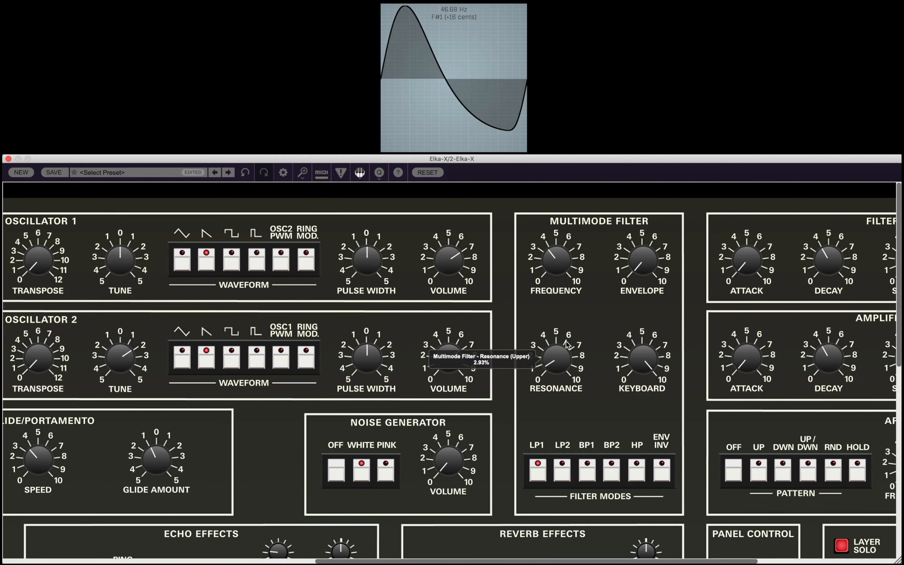
left_click_drag(566, 342, 564, 293)
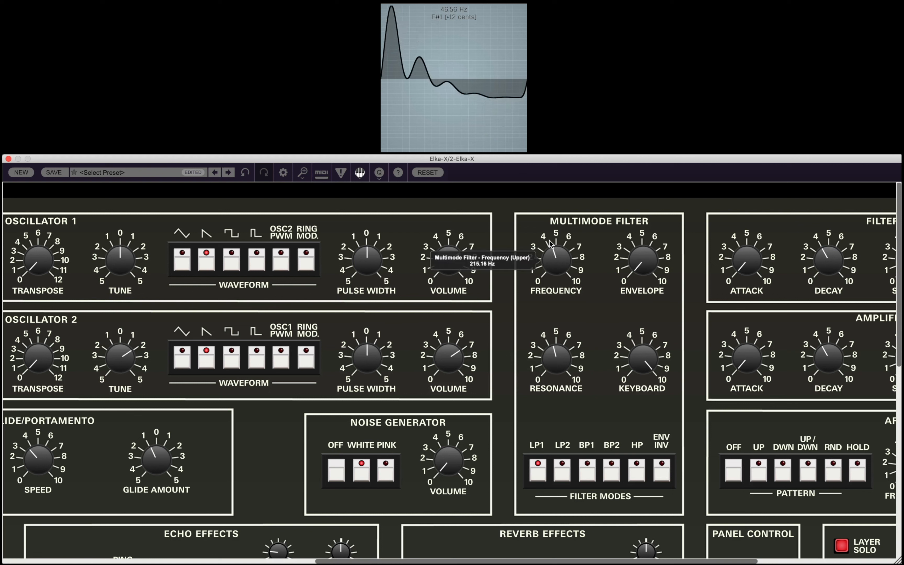
left_click_drag(550, 242, 529, 258)
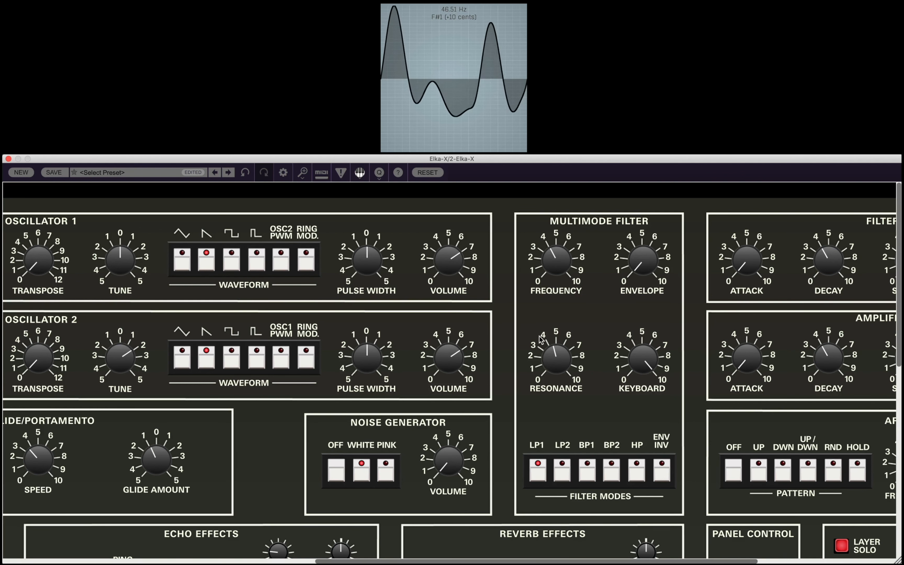
left_click_drag(554, 356, 545, 194)
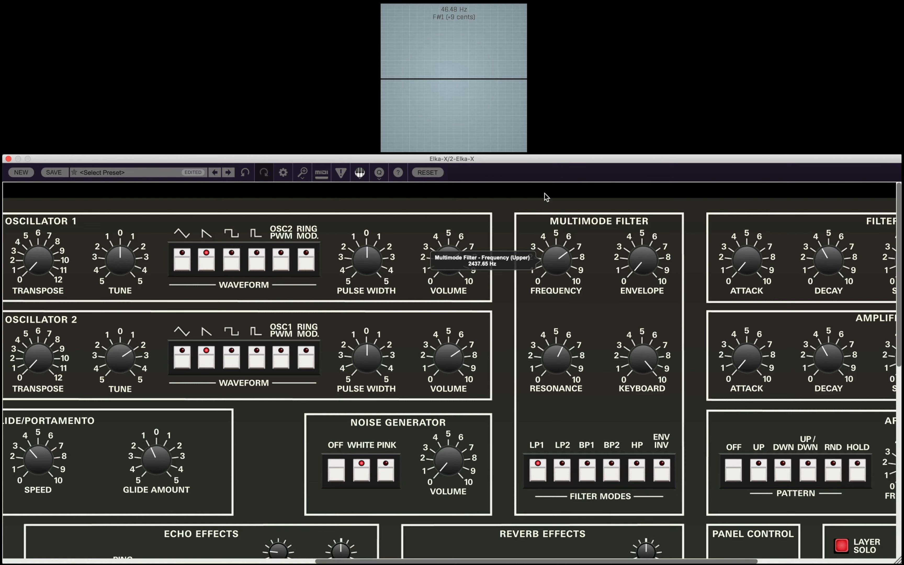
Step: Raise the filter's envelope amount to about 5.5 and set the Filter Envelope to decay about 7, sustain 0 and release about 7
scroll(669, 294, "right", 5)
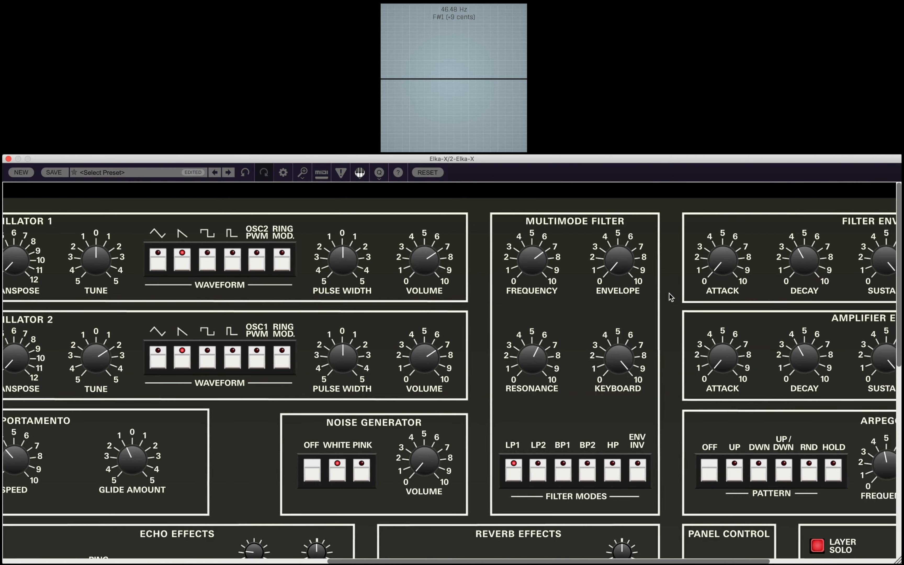
scroll(668, 294, "right", 10)
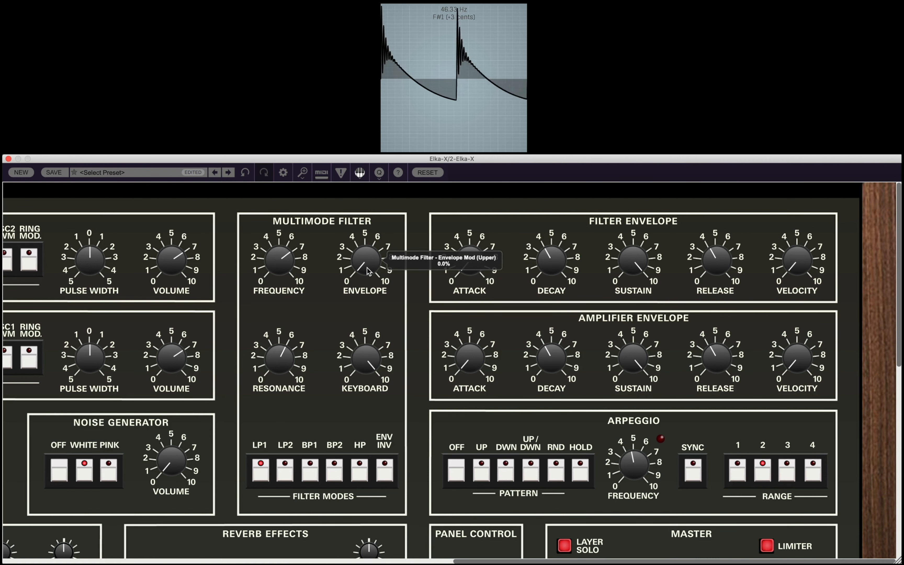
left_click_drag(365, 260, 365, 243)
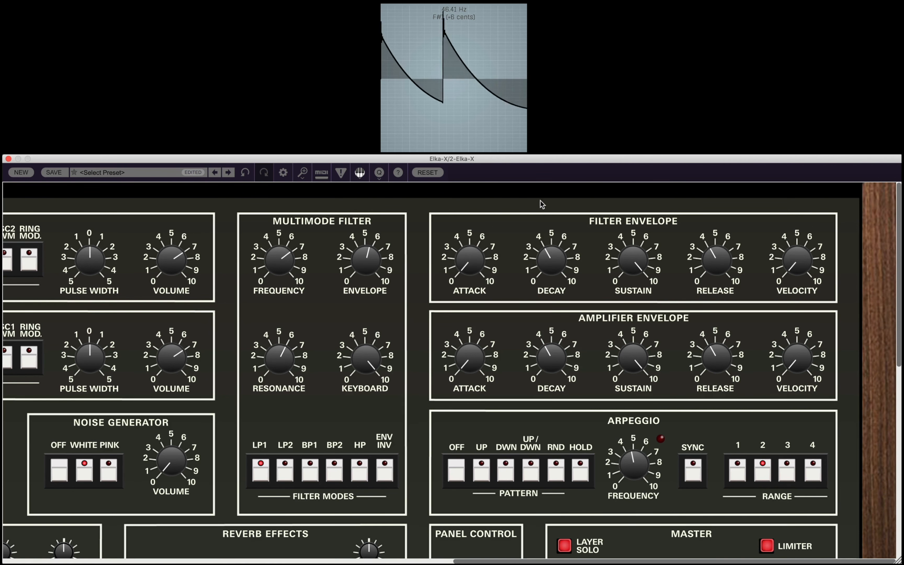
left_click_drag(549, 209, 557, 187)
left_click_drag(640, 249, 649, 344)
left_click_drag(729, 262, 724, 217)
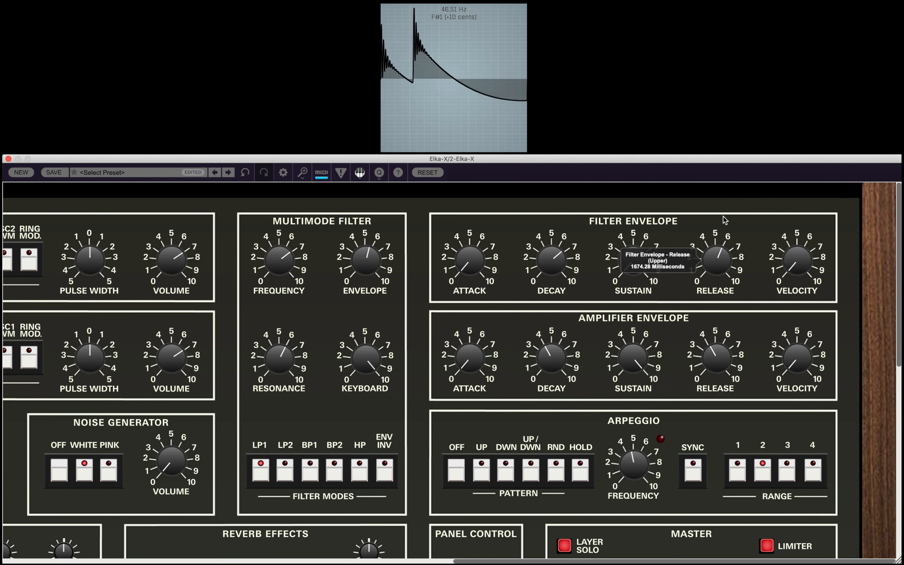
left_click_drag(723, 216, 715, 228)
Step: Set the Amplifier Envelope's release to about 5.5 and sustain to about 8, and lengthen the Filter Envelope's decay to about 8.5
left_click_drag(716, 360, 716, 326)
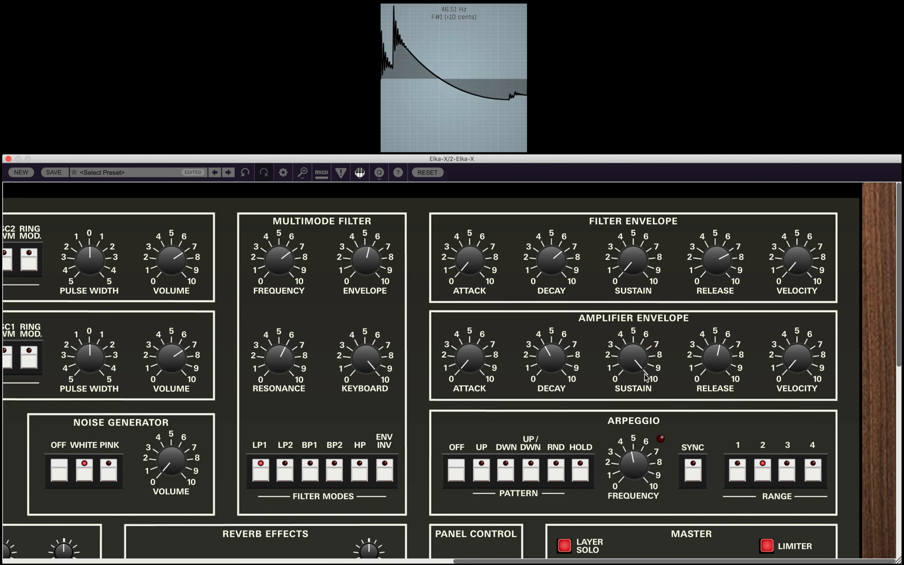
left_click_drag(637, 382, 640, 413)
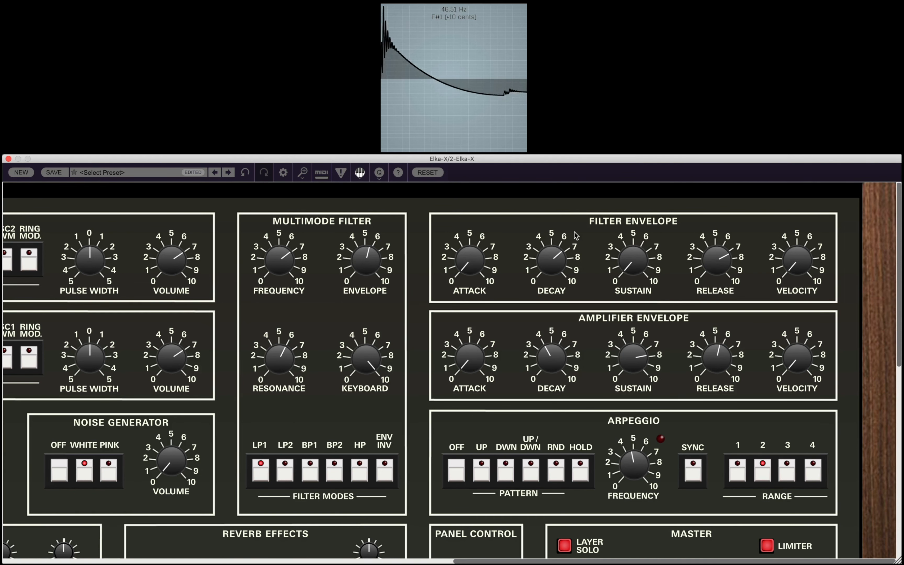
left_click_drag(550, 262, 549, 213)
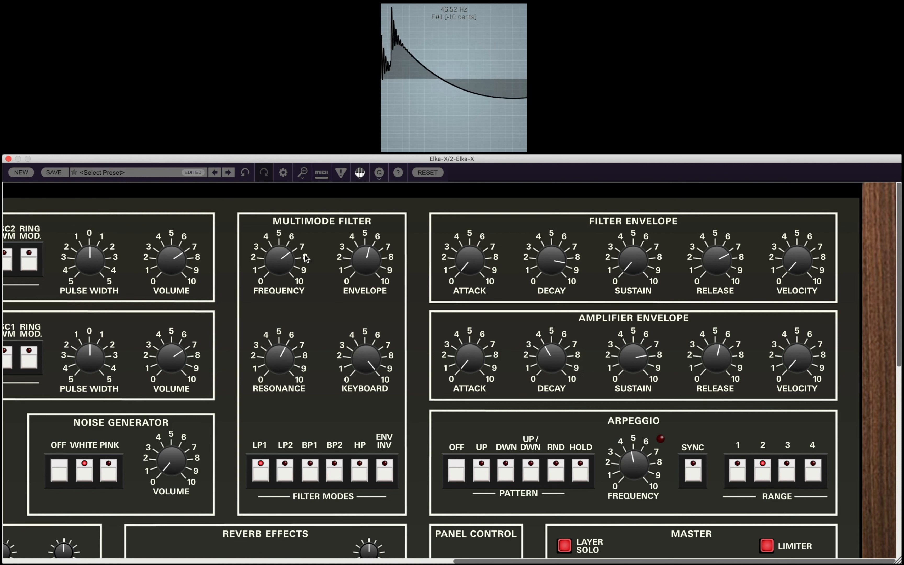
Step: Lower the Multimode Filter's frequency to about 2 and raise its envelope amount and resonance to about 8
left_click_drag(279, 262, 278, 351)
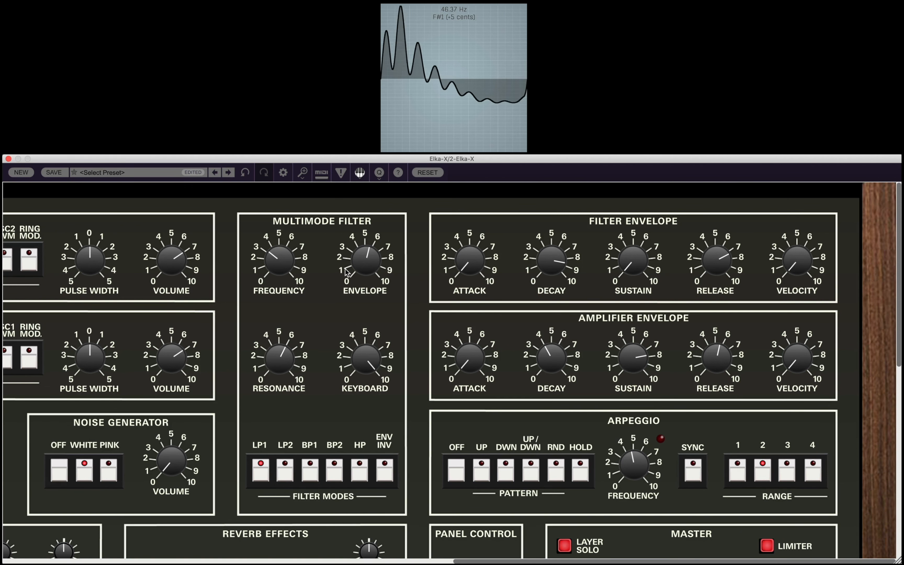
left_click_drag(360, 261, 358, 226)
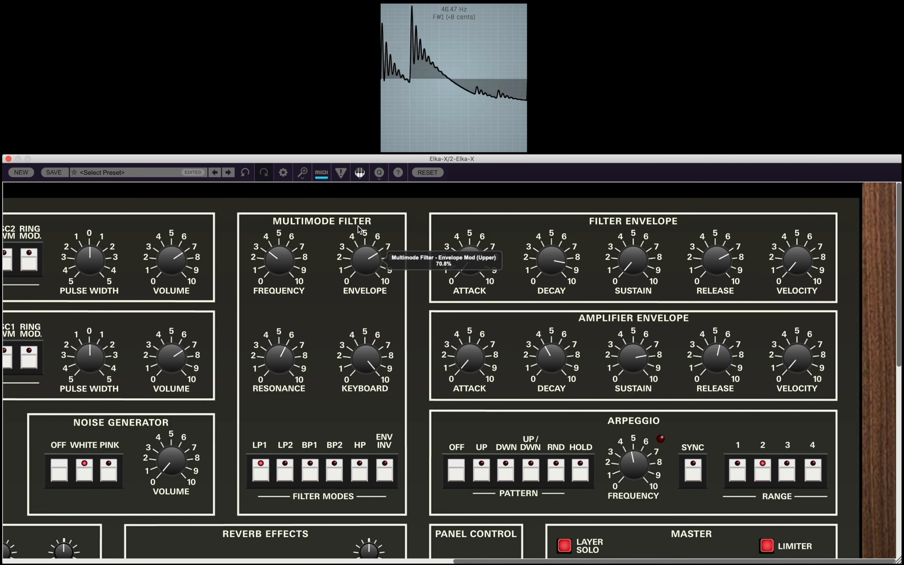
left_click_drag(287, 362, 287, 344)
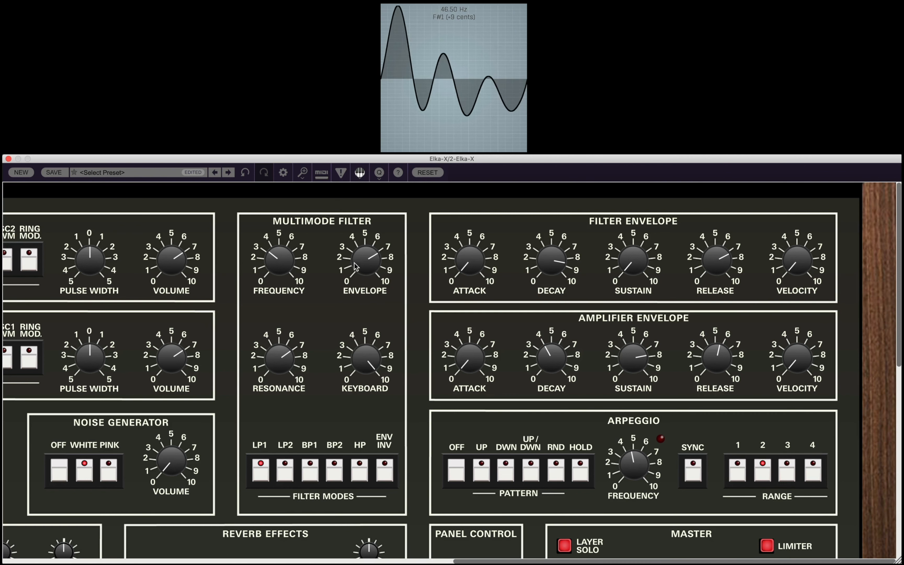
left_click_drag(355, 265, 355, 243)
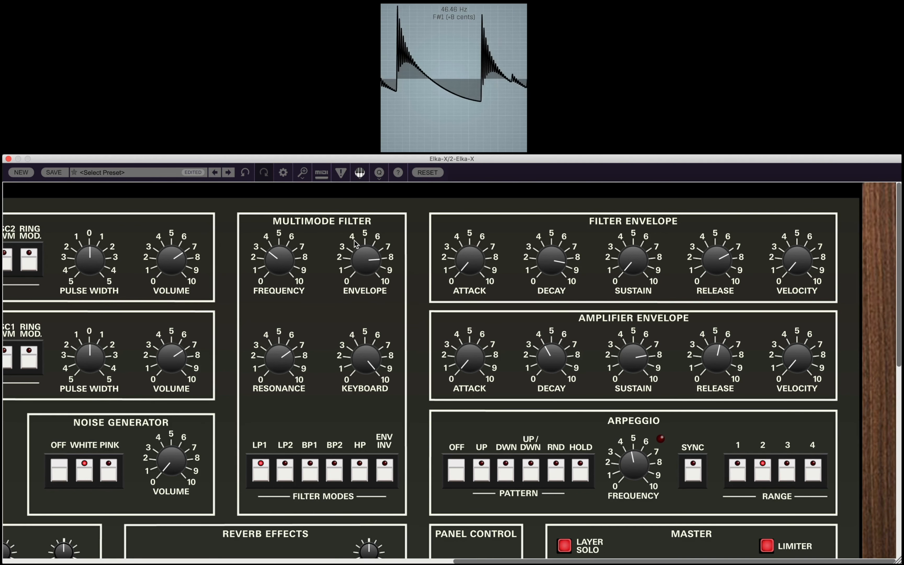
left_click_drag(267, 266, 255, 288)
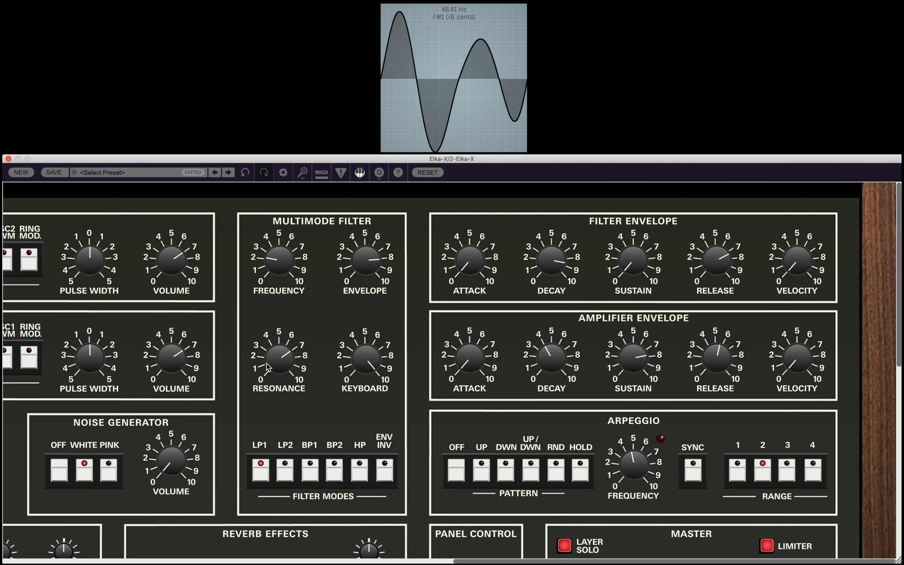
left_click_drag(267, 365, 266, 338)
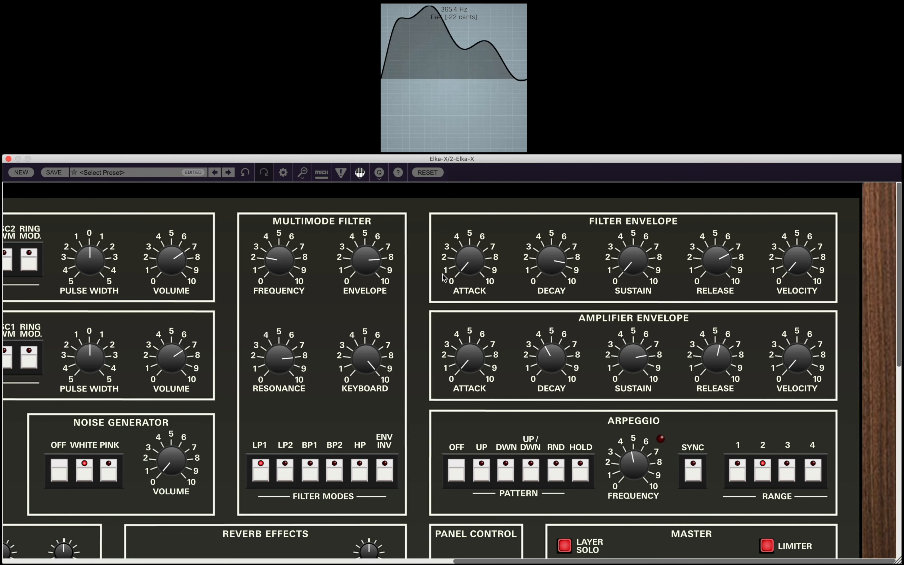
Step: Increase the Filter Envelope's decay and the filter's envelope amount to nearly 9, and raise the filter frequency to about 7
left_click_drag(542, 266, 554, 256)
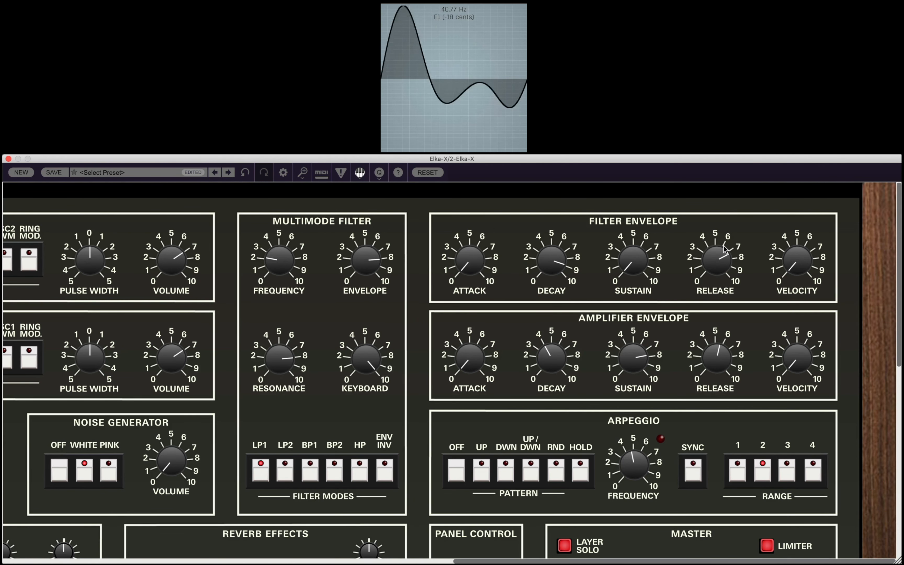
mouse_move(724, 251)
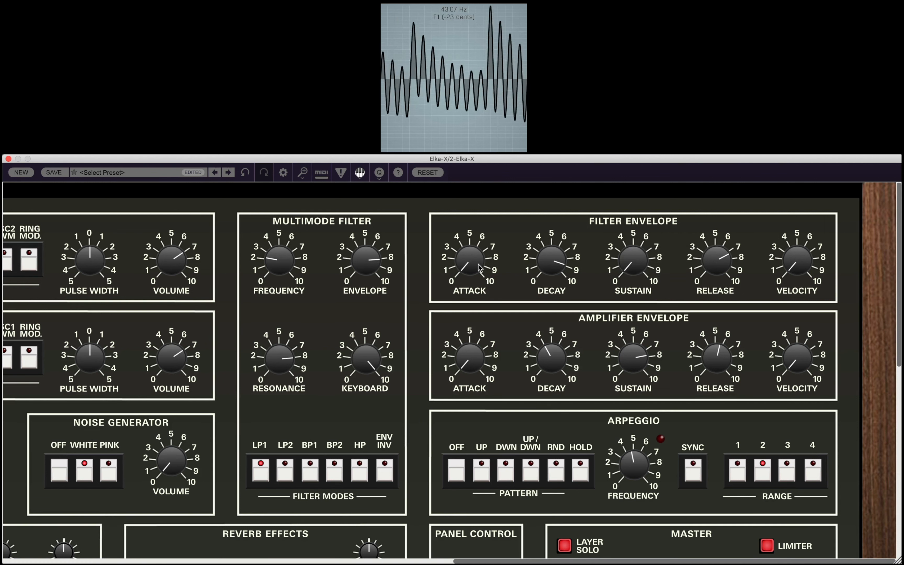
left_click_drag(365, 271, 365, 253)
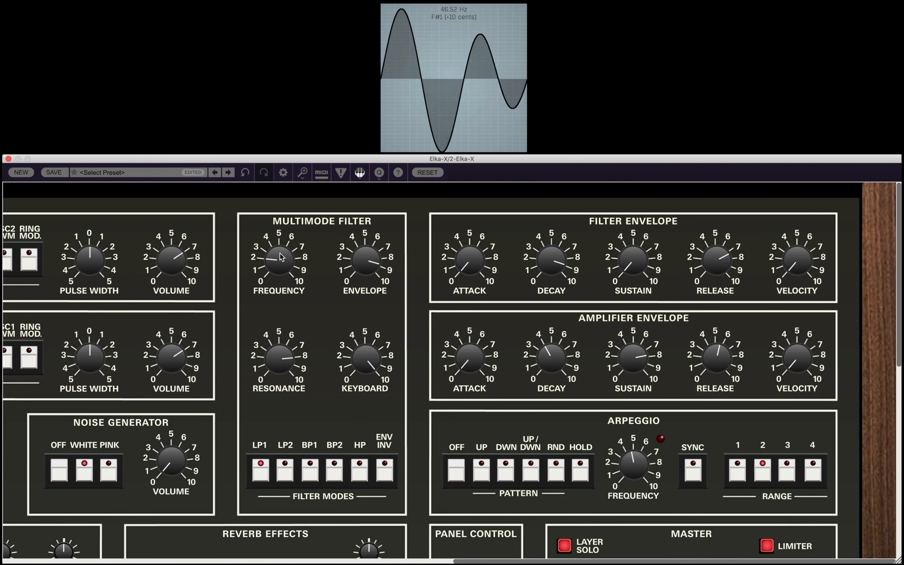
left_click_drag(281, 257, 282, 98)
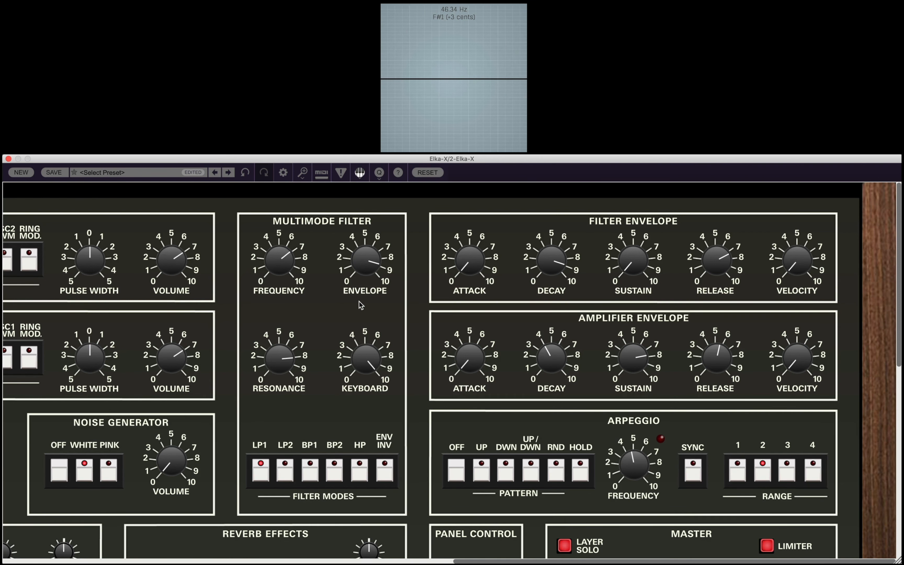
scroll(360, 302, "left", 15)
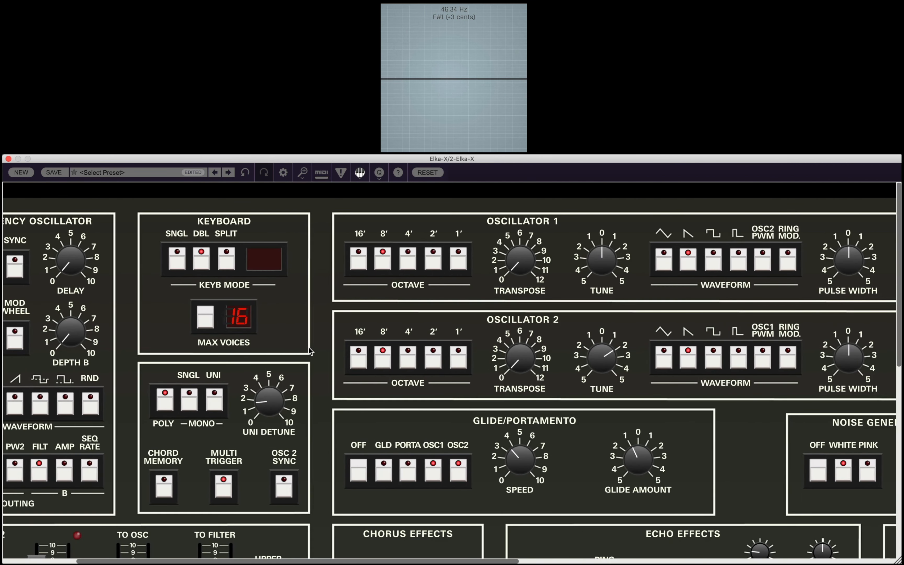
Step: Set Oscillator 1's waveform to OSC2 PWM and Oscillator 2's to OSC1 PWM, and lower the master volume to about 24%
scroll(308, 348, "right", 5)
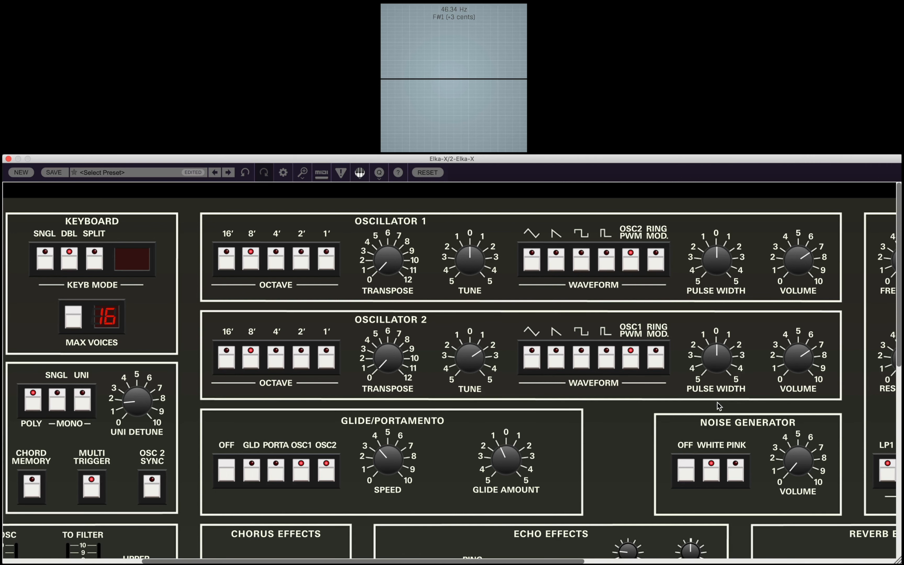
left_click(428, 173)
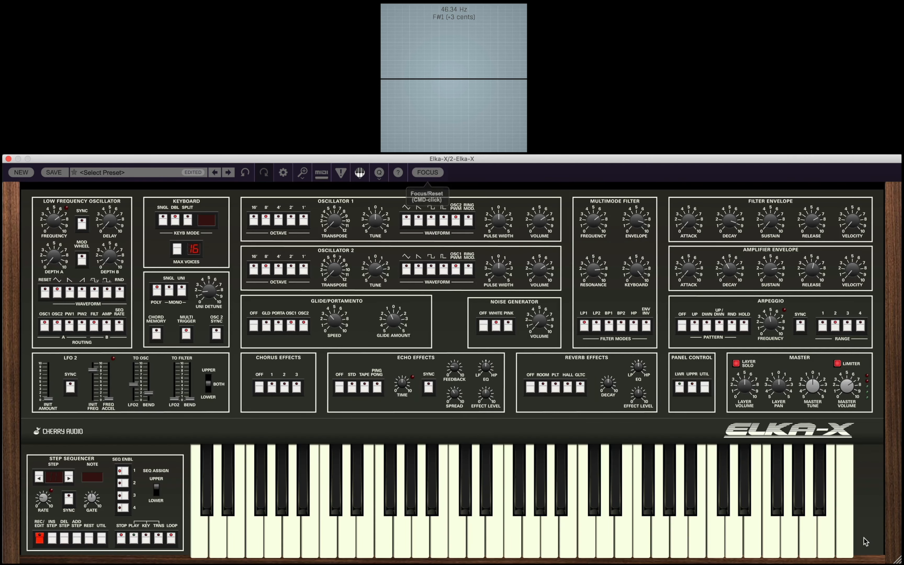
left_click_drag(853, 395, 840, 409)
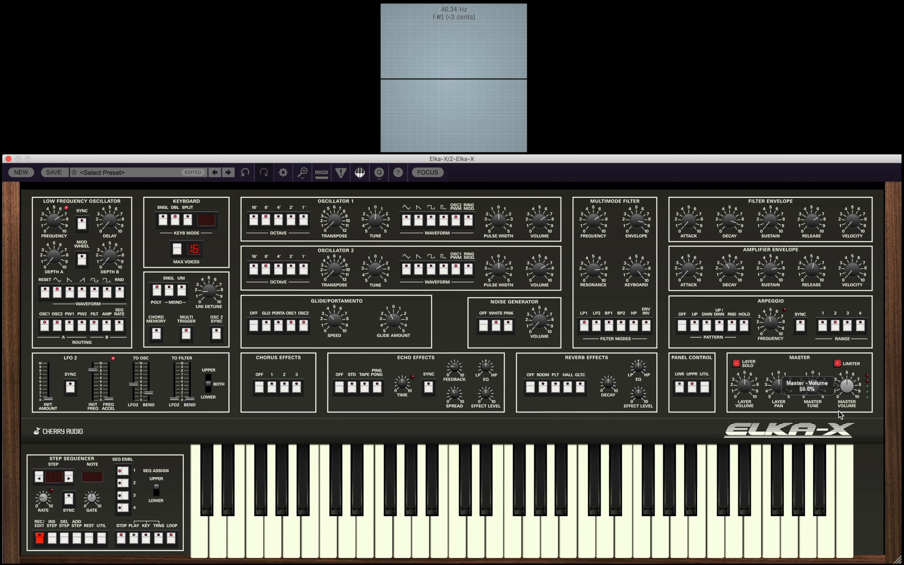
mouse_move(847, 393)
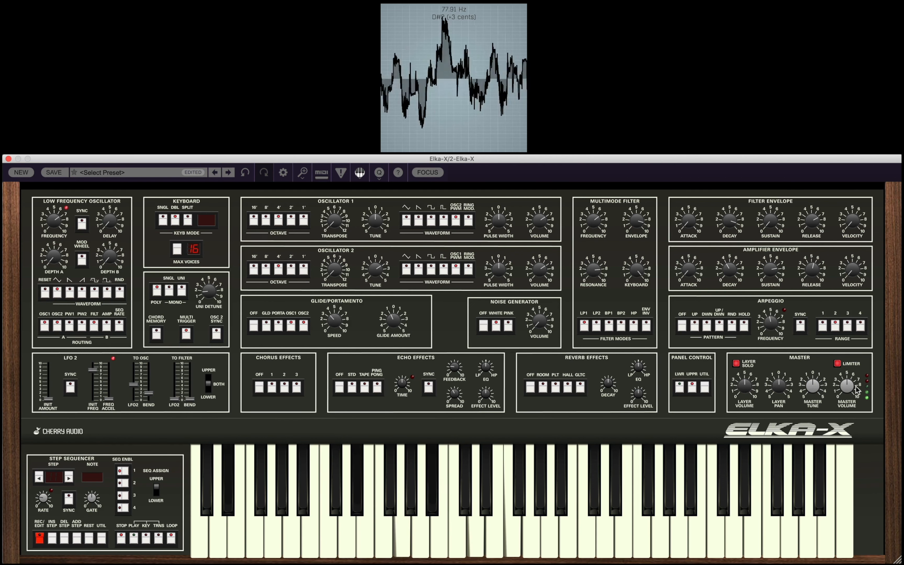
left_click_drag(847, 386, 847, 402)
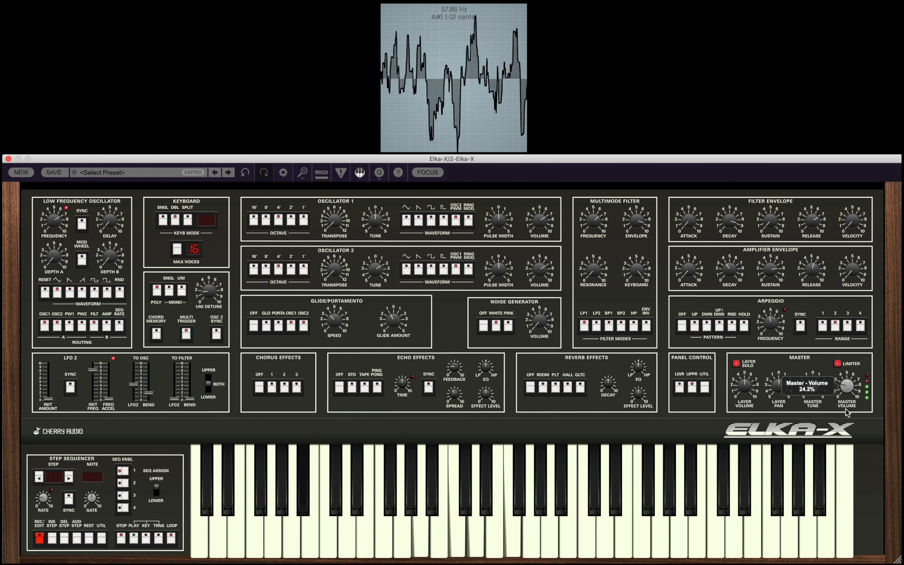
left_click_drag(846, 409, 846, 408)
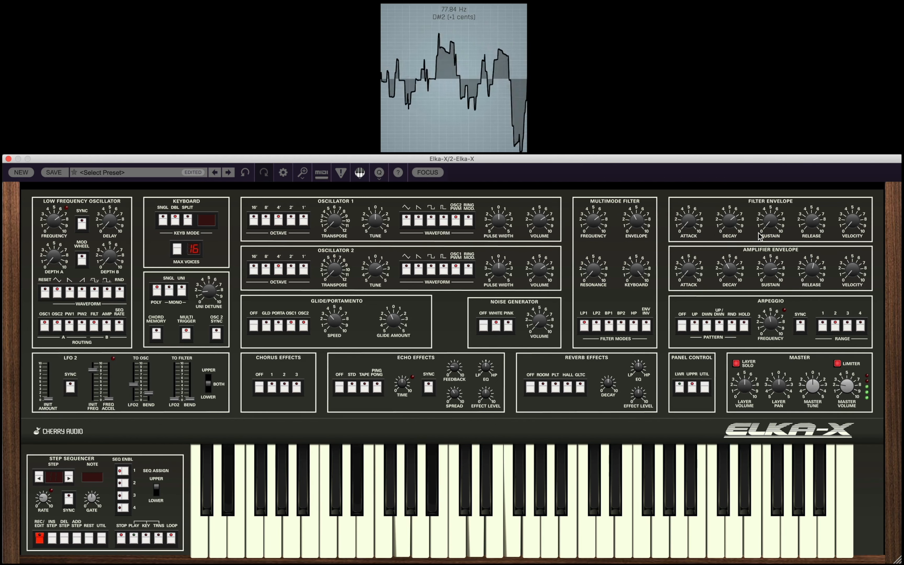
Step: Lengthen both envelopes' decay, raise the Filter Envelope's sustain slightly, and lower the Multimode Filter's frequency to about 28 Hz
left_click_drag(727, 277, 721, 229)
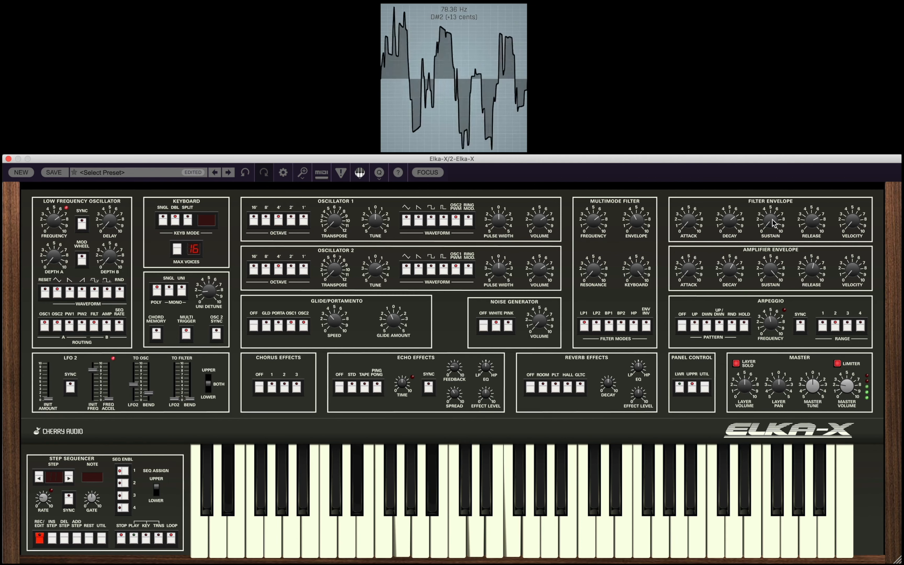
left_click_drag(775, 222, 772, 205)
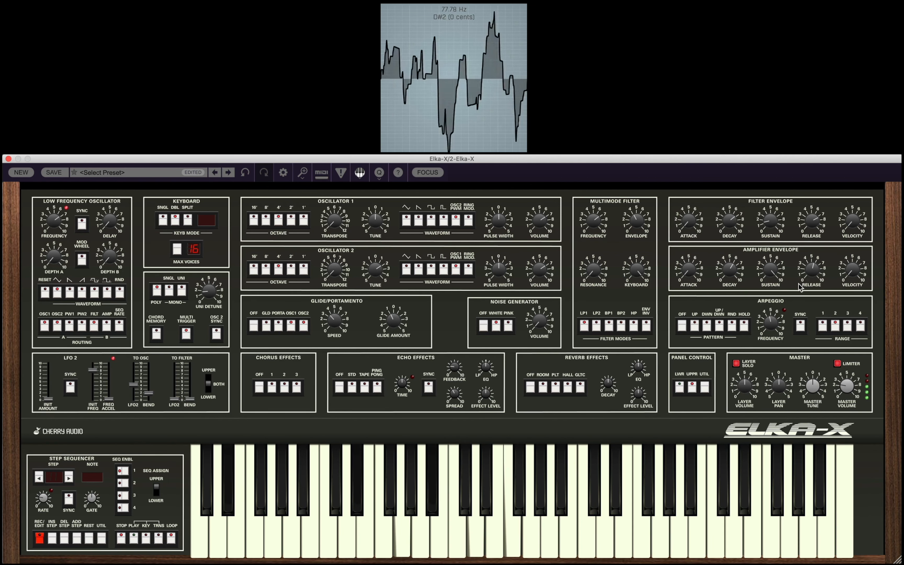
left_click_drag(590, 219, 588, 268)
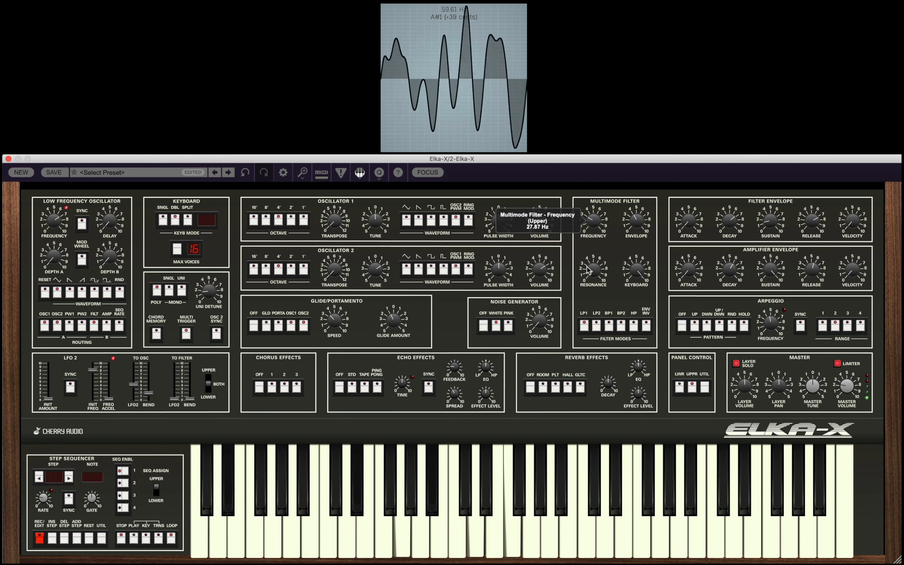
mouse_move(587, 270)
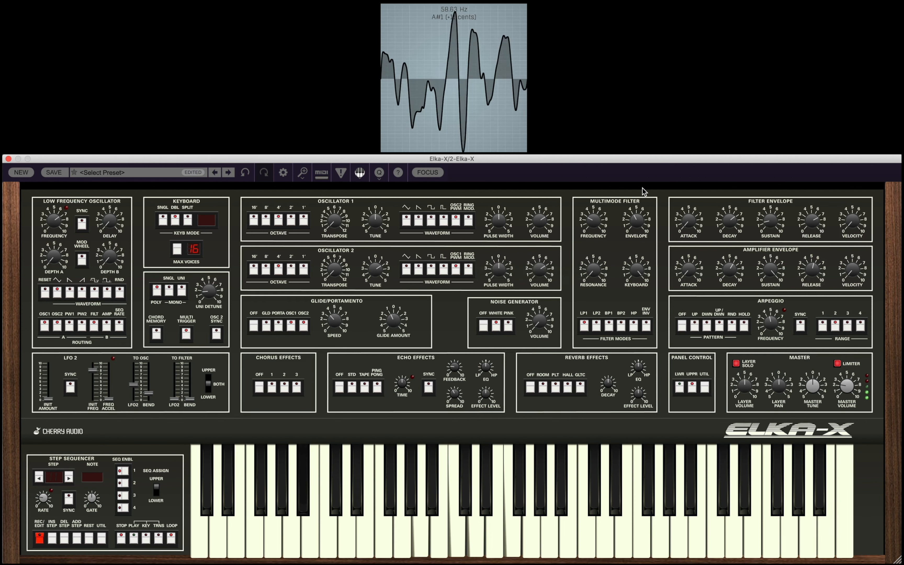
mouse_move(640, 223)
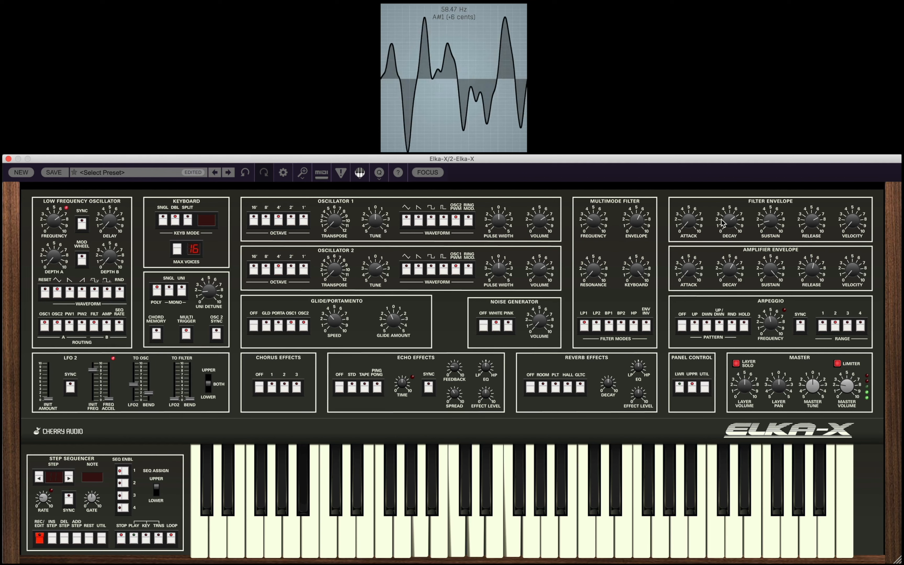
mouse_move(733, 229)
left_click_drag(732, 225, 730, 190)
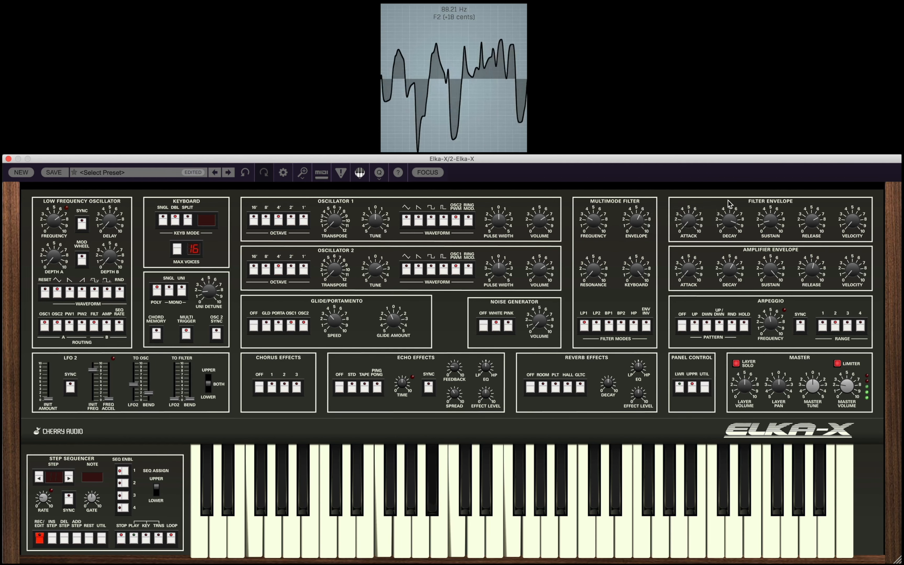
Step: Set the Multimode Filter's resonance to about 16% and raise its frequency slightly
left_click_drag(597, 220, 617, 231)
mouse_move(635, 210)
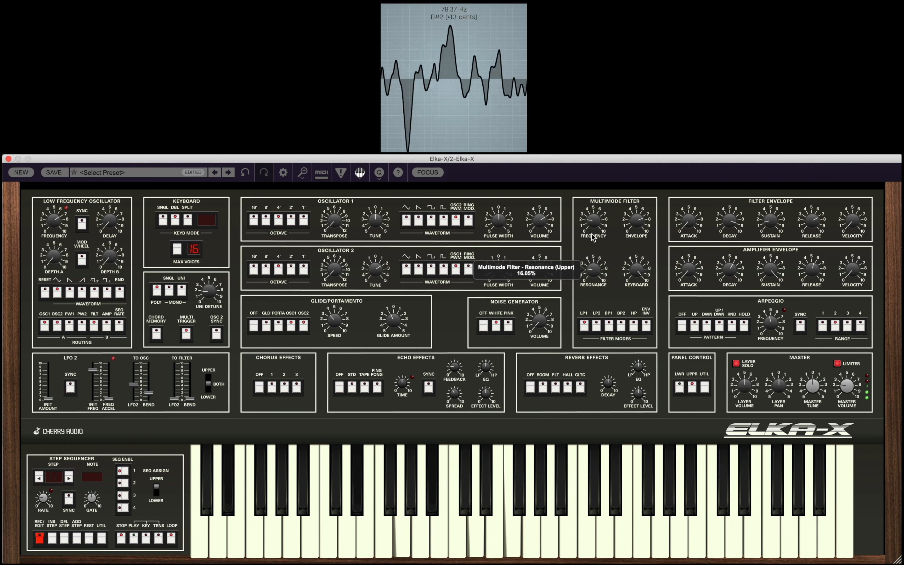
mouse_move(589, 217)
left_mouse_down()
mouse_move(586, 229)
mouse_move(590, 204)
left_mouse_up()
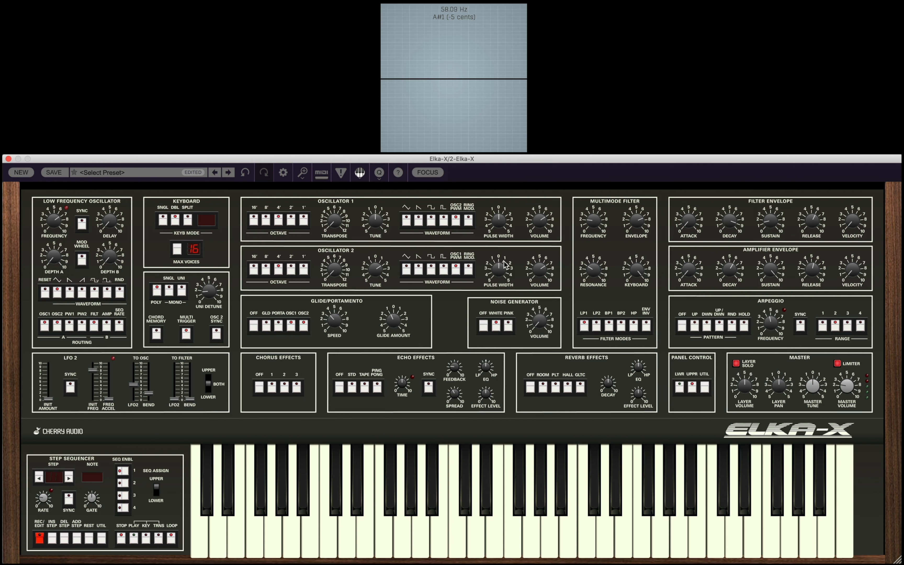
Step: Raise Oscillator 1's pulse width well above 60% and set Oscillator 2's pulse width to about 90%
mouse_move(504, 263)
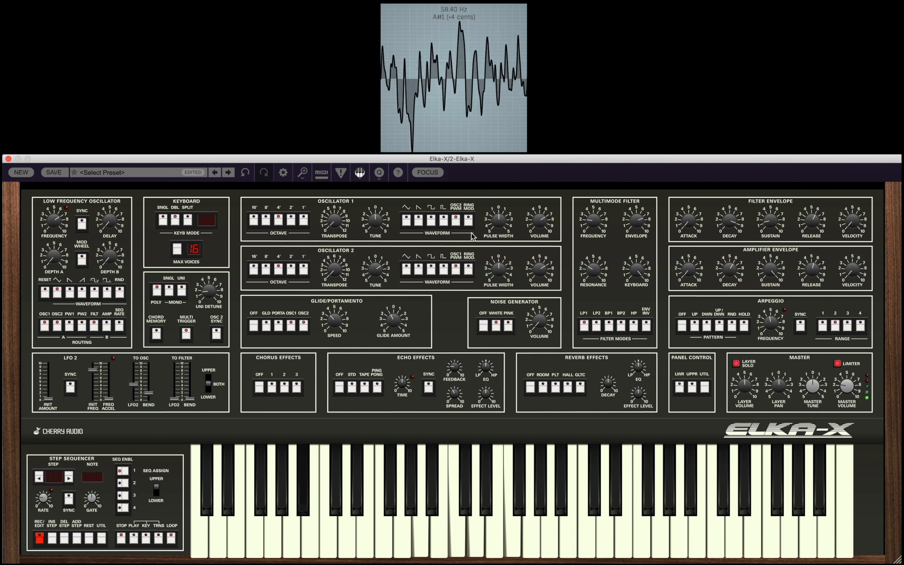
mouse_move(498, 219)
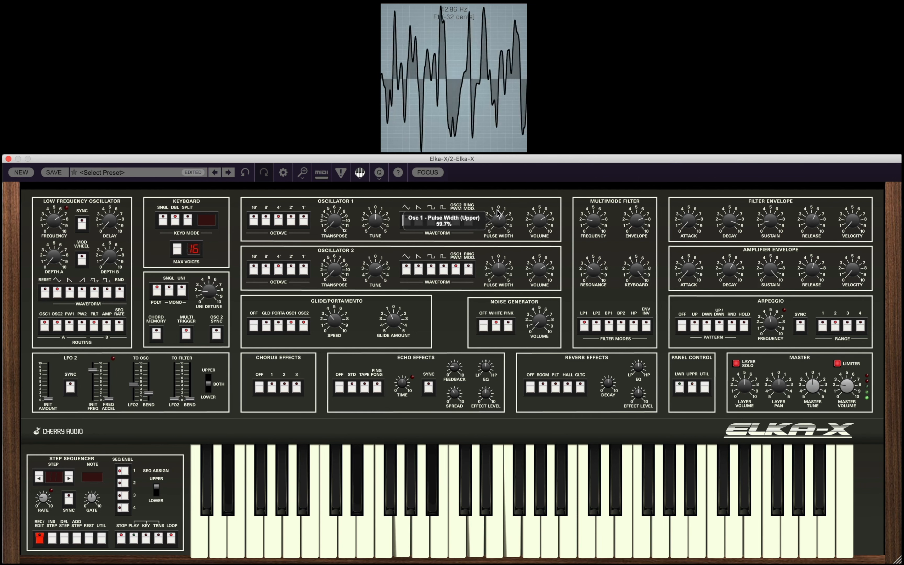
left_click_drag(498, 213, 499, 165)
left_click_drag(498, 262, 495, 218)
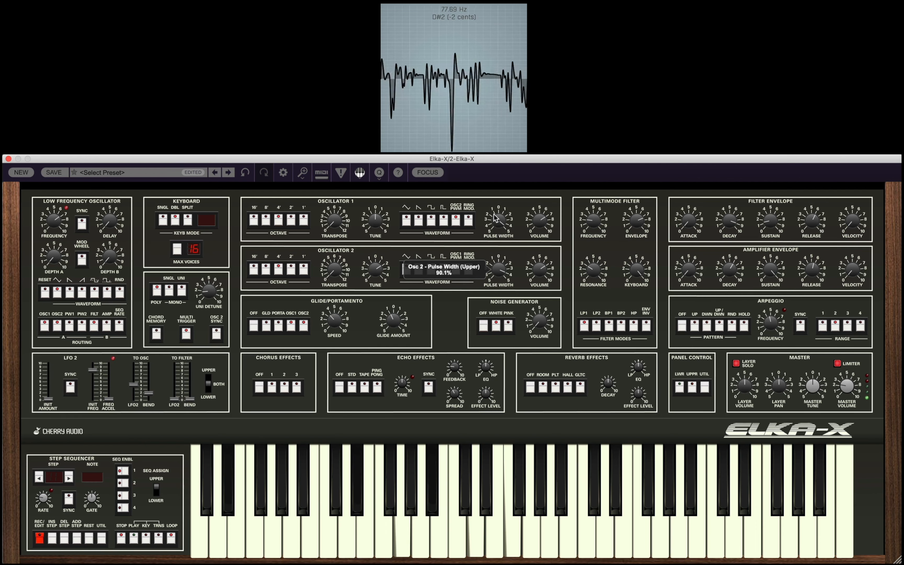
Step: Reduce the Multimode Filter's resonance and envelope amount, and raise its frequency
left_click_drag(597, 268, 596, 350)
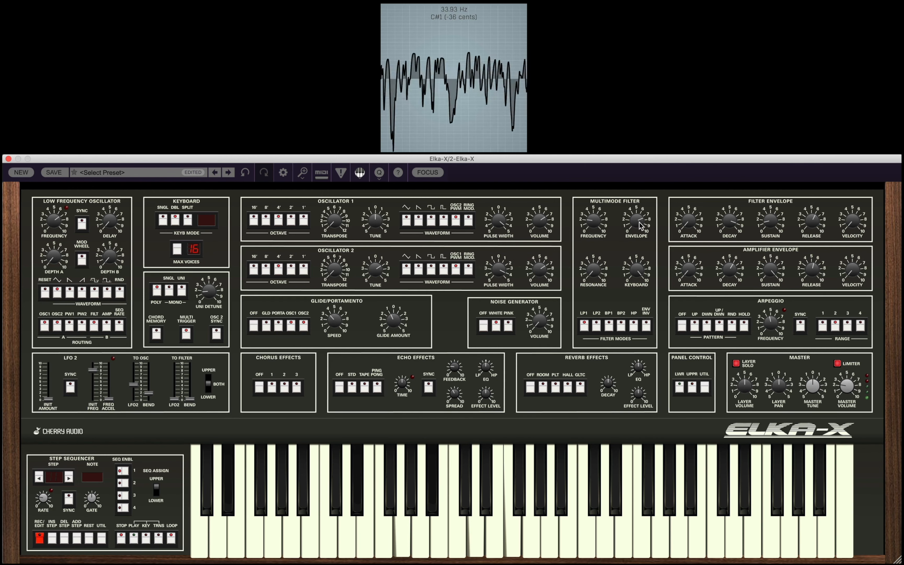
left_click_drag(640, 227, 635, 266)
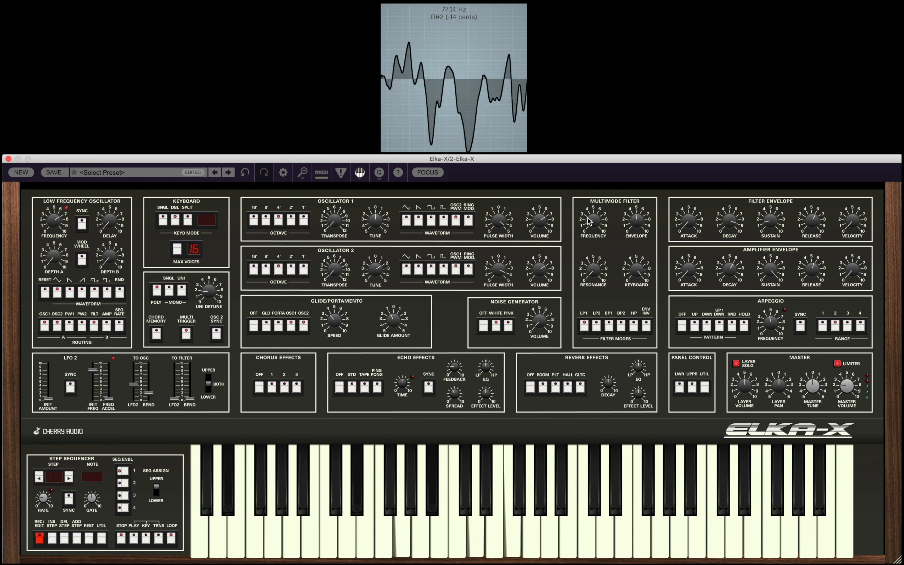
left_click_drag(592, 235, 615, 165)
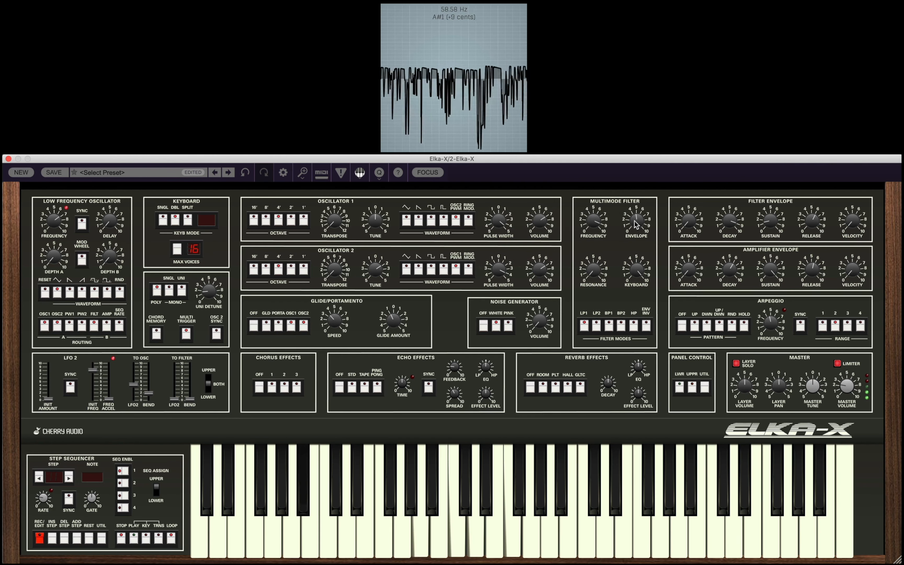
left_click_drag(637, 224, 632, 287)
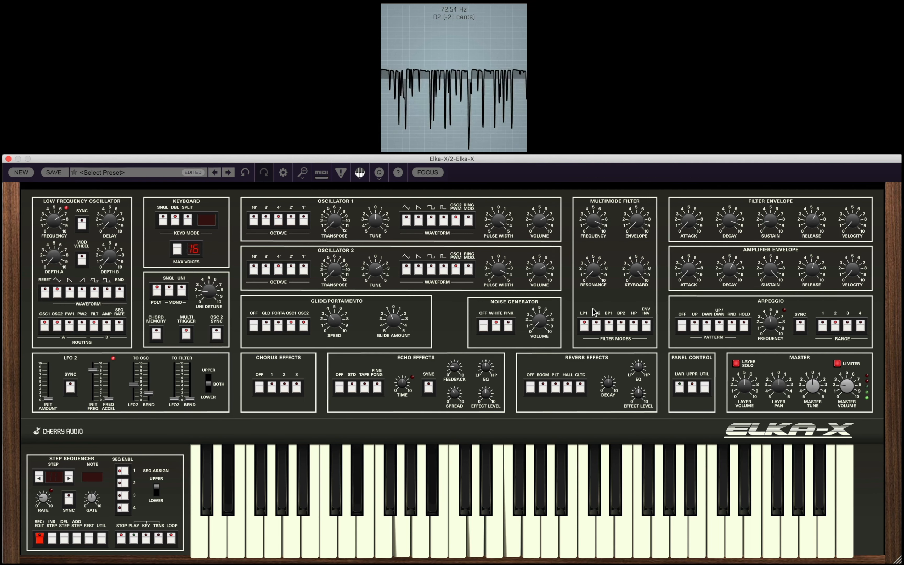
Step: Lengthen the Amplifier Envelope's attack and decay, reduce its sustain slightly, and lower Oscillator 1's pulse width
left_click_drag(730, 270, 732, 232)
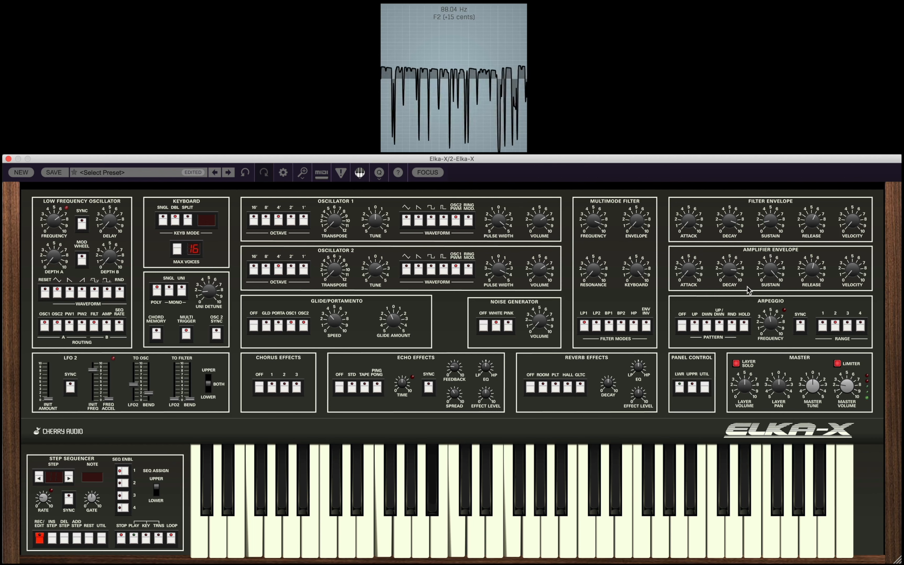
mouse_move(771, 274)
left_mouse_down()
mouse_move(767, 331)
mouse_move(766, 276)
left_mouse_up()
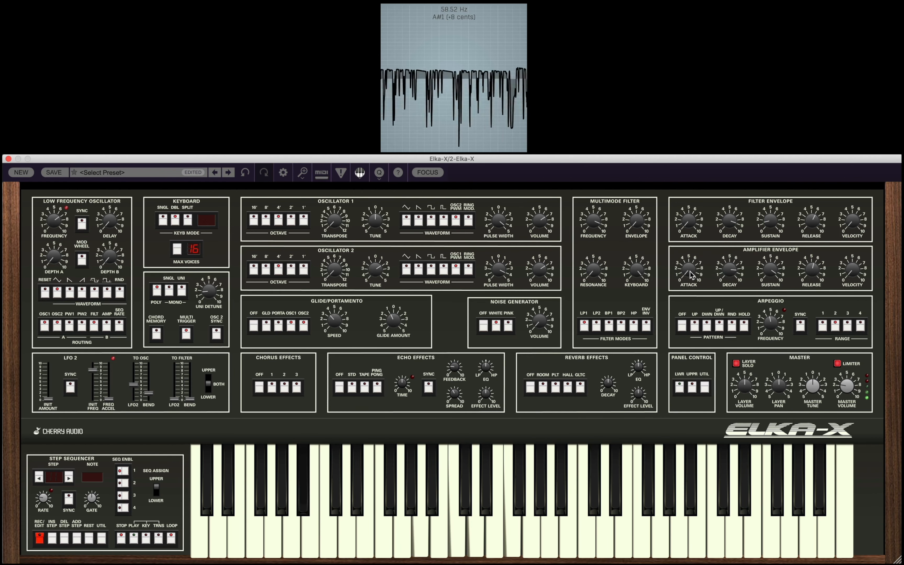
left_click_drag(690, 272, 685, 239)
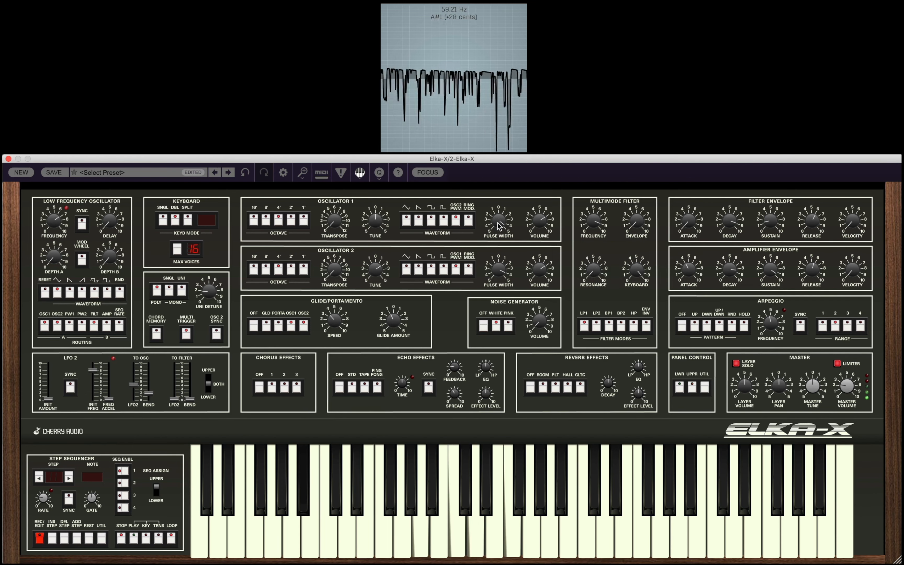
left_click_drag(494, 225, 482, 331)
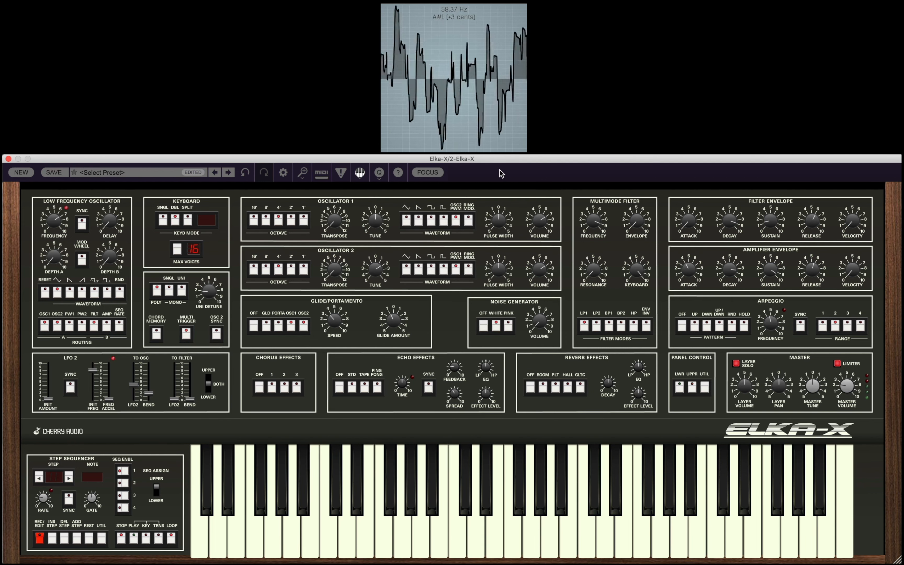
Step: Toggle the low frequency oscillator's OSC2, OSC1 and FILT routings, and slow down its tempo-synced frequency
left_click(57, 325)
left_click(45, 325)
left_click(94, 327)
mouse_move(53, 237)
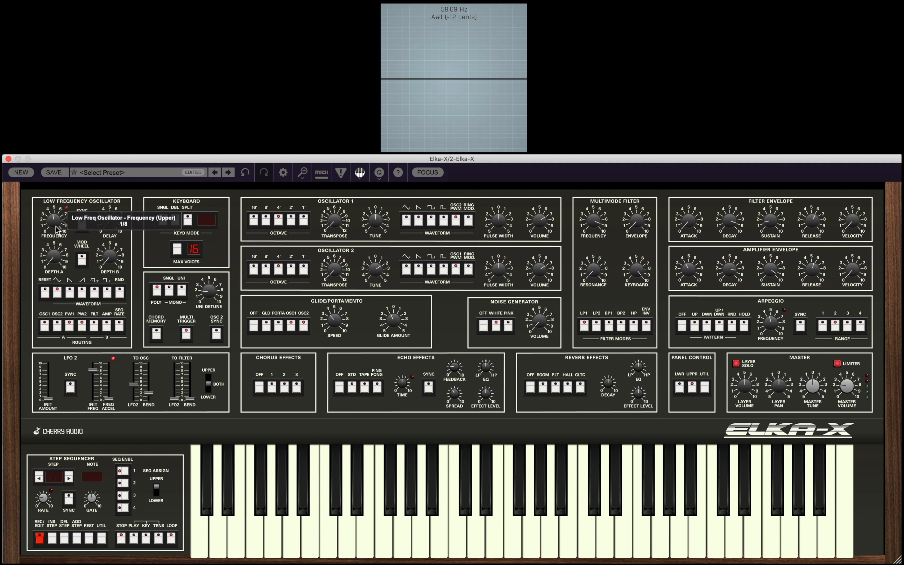
left_click_drag(55, 230, 54, 267)
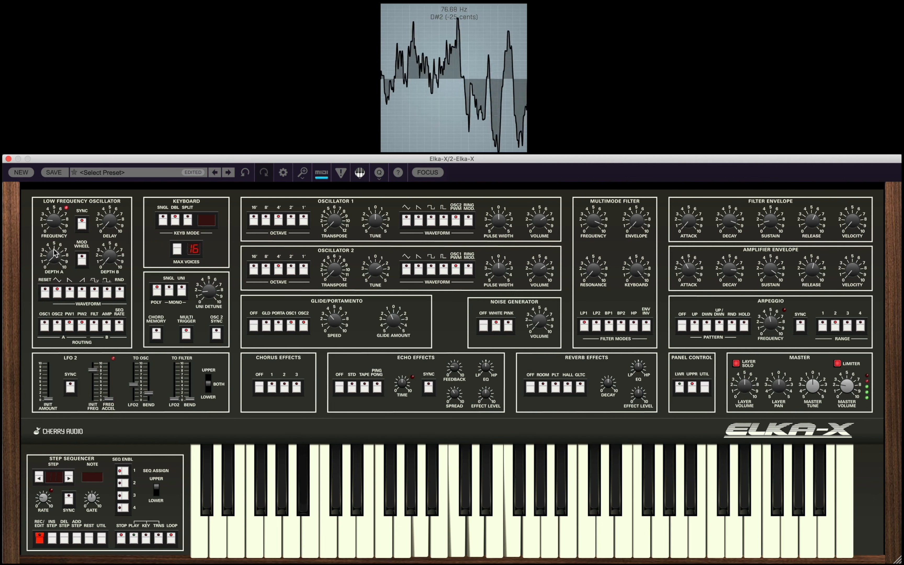
Step: Set the low frequency oscillator's Depth A to about 99% and raise its Depth B
left_click_drag(54, 253, 55, 169)
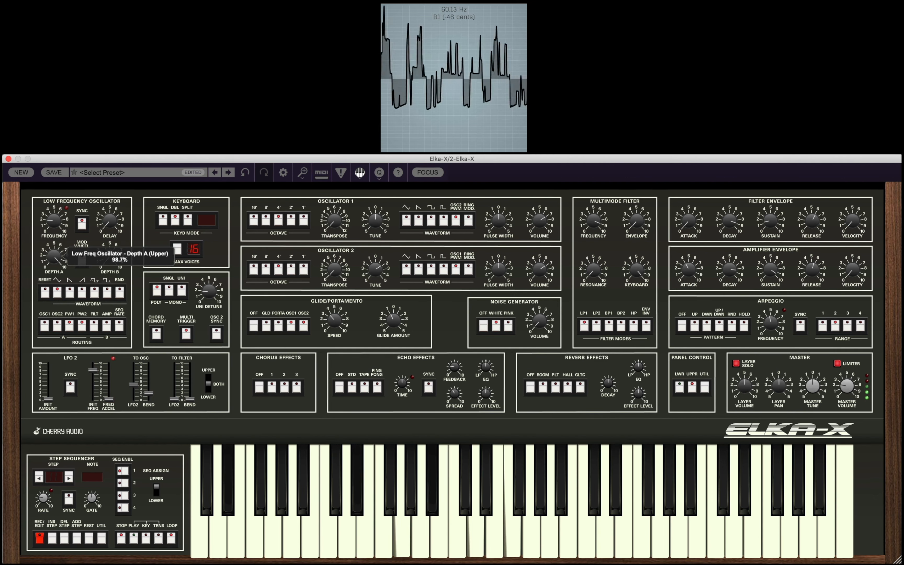
left_click_drag(112, 257, 113, 131)
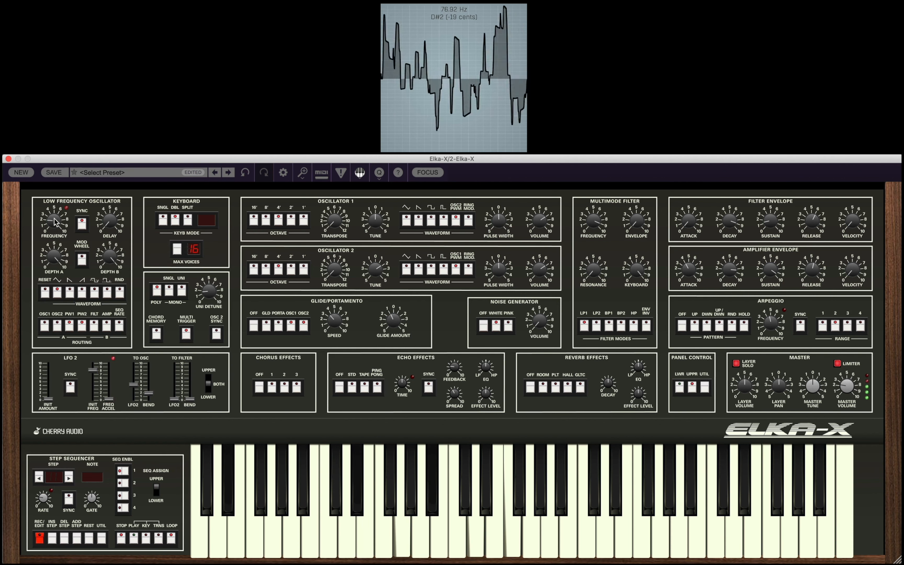
scroll(55, 231, "down", 1)
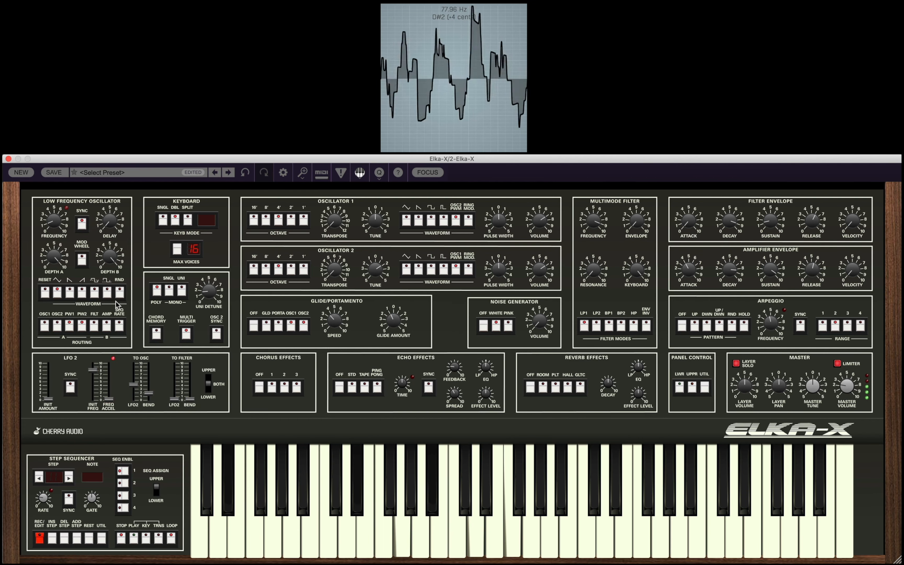
mouse_move(48, 231)
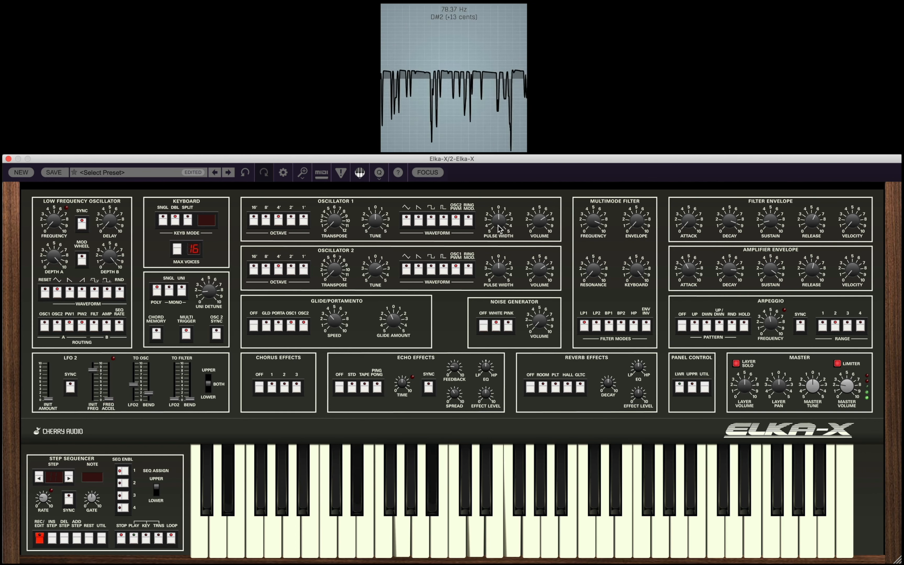
Step: Readjust the pulse widths of Oscillators 1 and 2, and set the low frequency oscillator's frequency to around 1/2 Dotted
mouse_move(500, 226)
left_click_drag(500, 219, 498, 174)
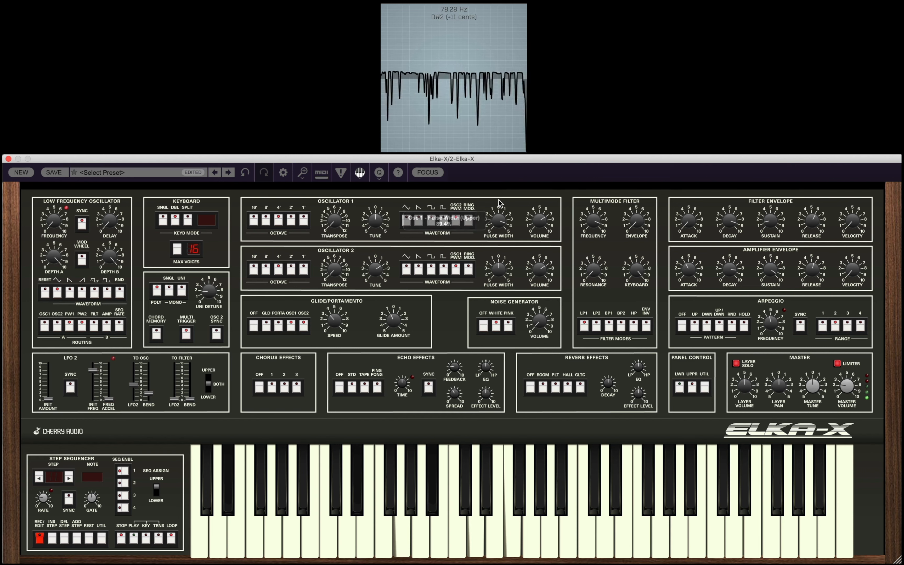
left_click_drag(495, 271, 483, 318)
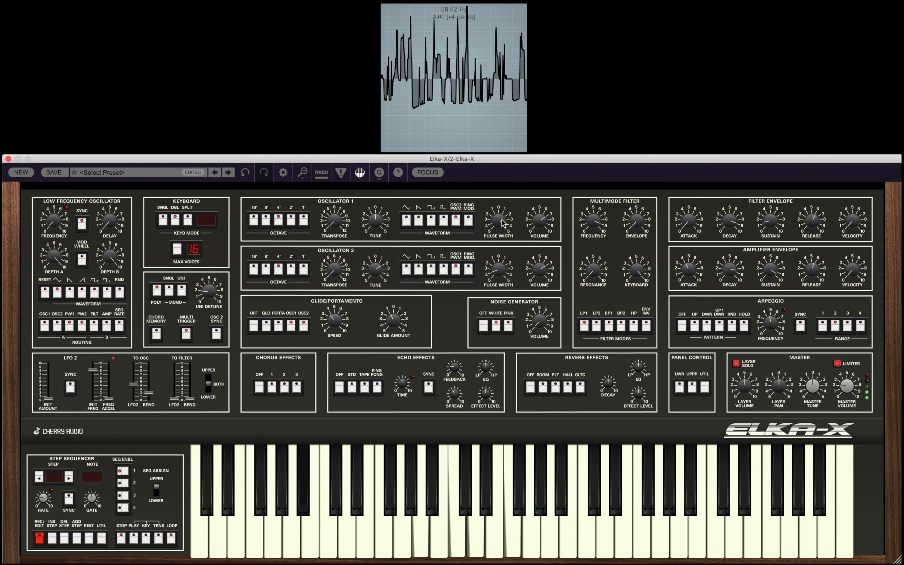
left_click_drag(498, 270, 500, 177)
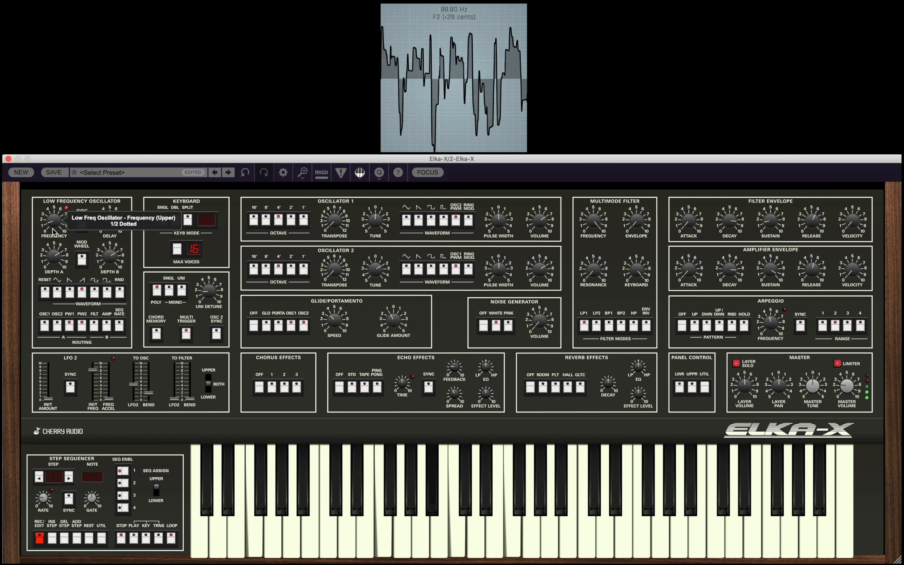
left_click_drag(55, 226, 55, 227)
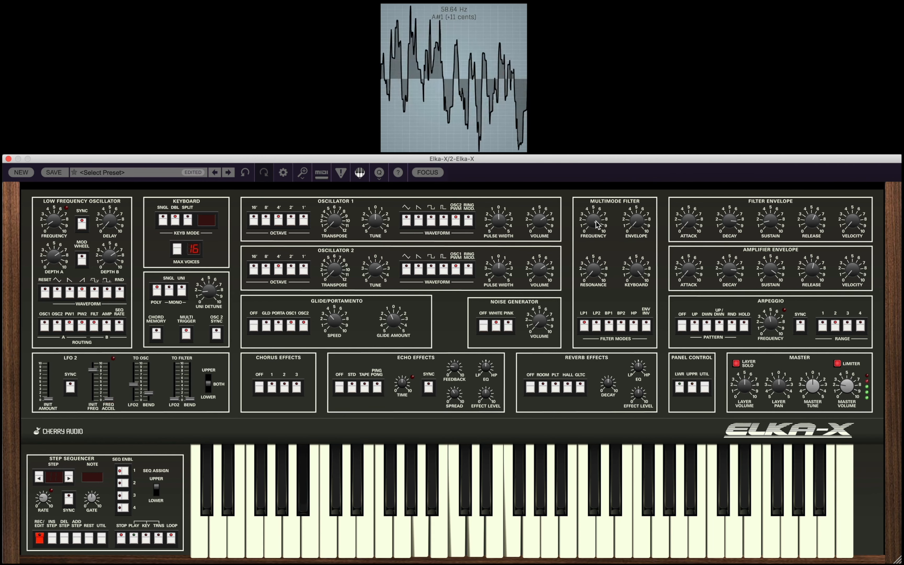
Step: Lower the Multimode Filter's frequency to about 5.07 Hz, raise its envelope amount, and fine-tune the resonance
left_click_drag(597, 224, 586, 243)
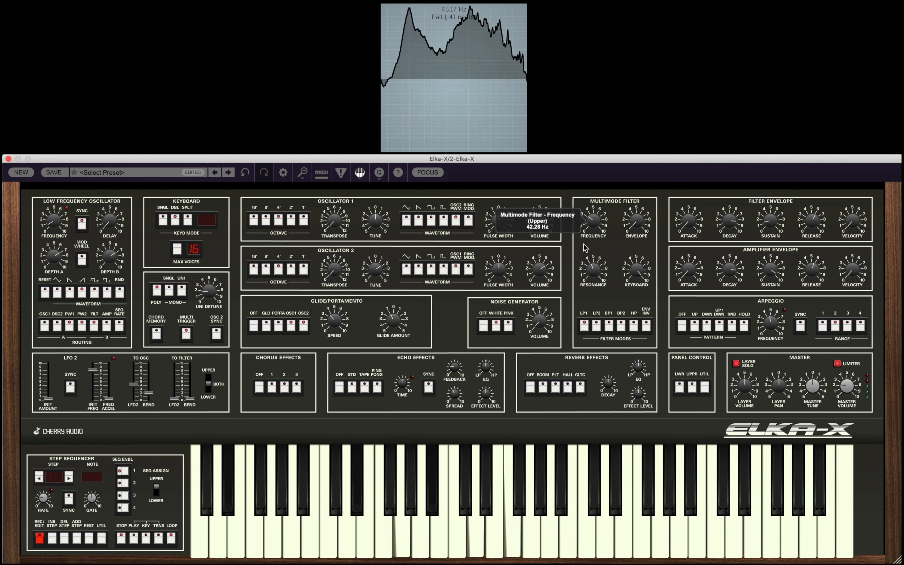
left_click_drag(643, 224, 632, 163)
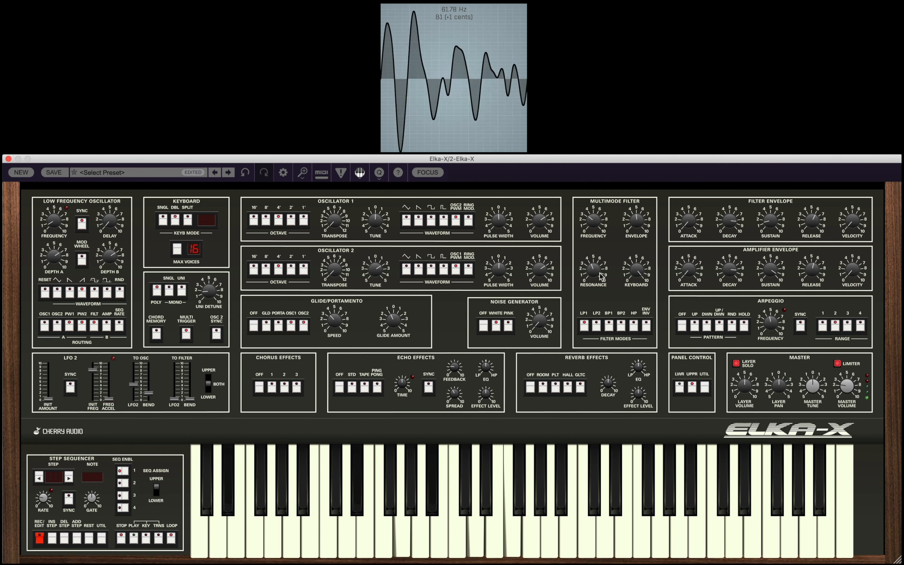
left_click_drag(600, 216, 608, 238)
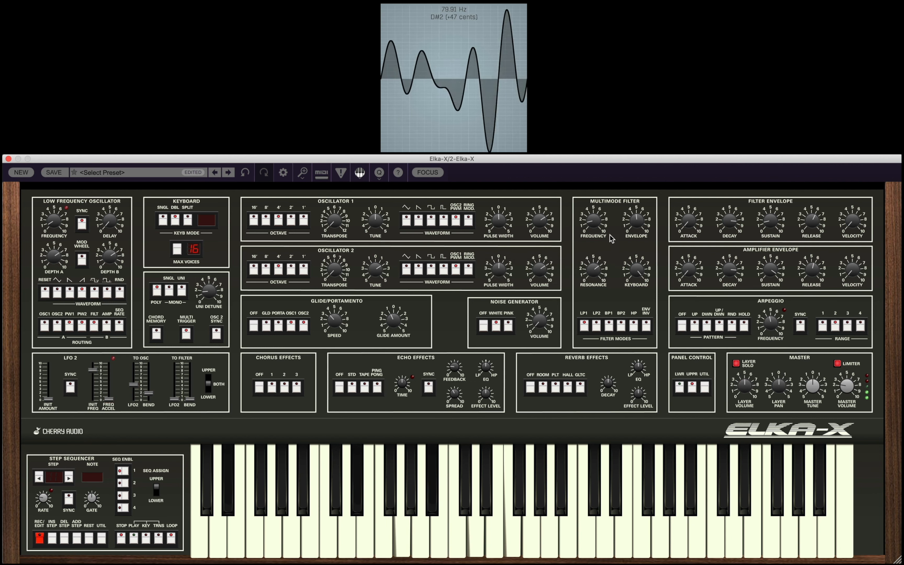
mouse_move(599, 231)
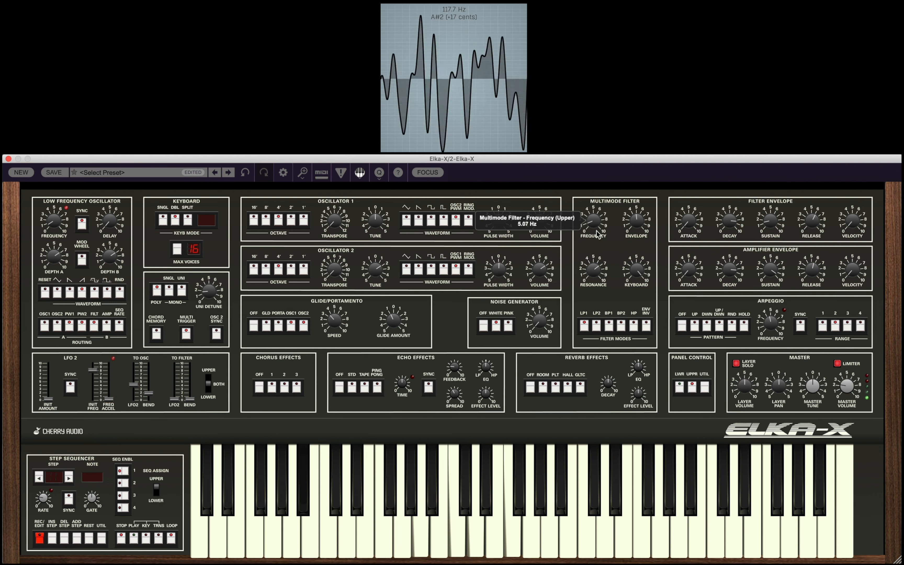
left_click_drag(595, 269, 594, 264)
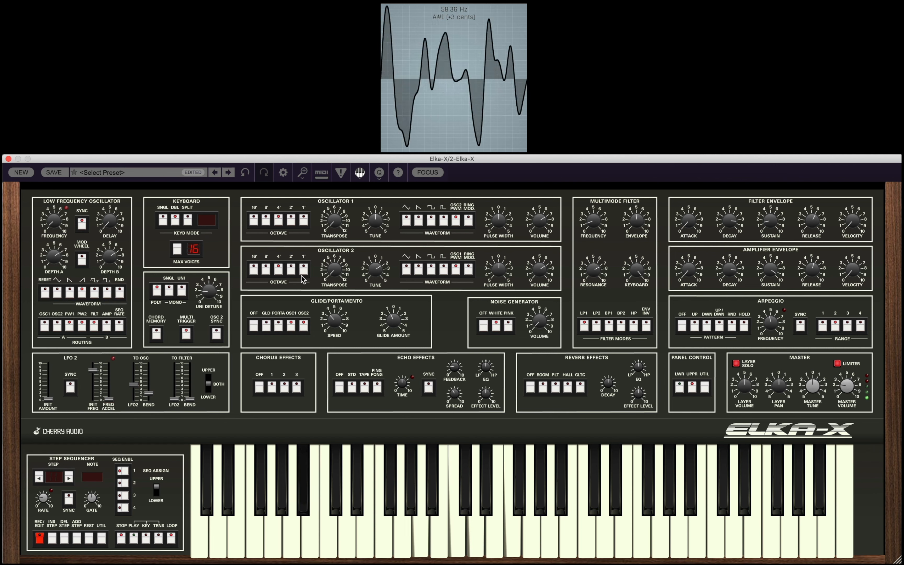
Step: Rebalance the Multimode Filter's envelope modulation and set its frequency to about 5.09 Hz
left_click_drag(598, 223, 595, 186)
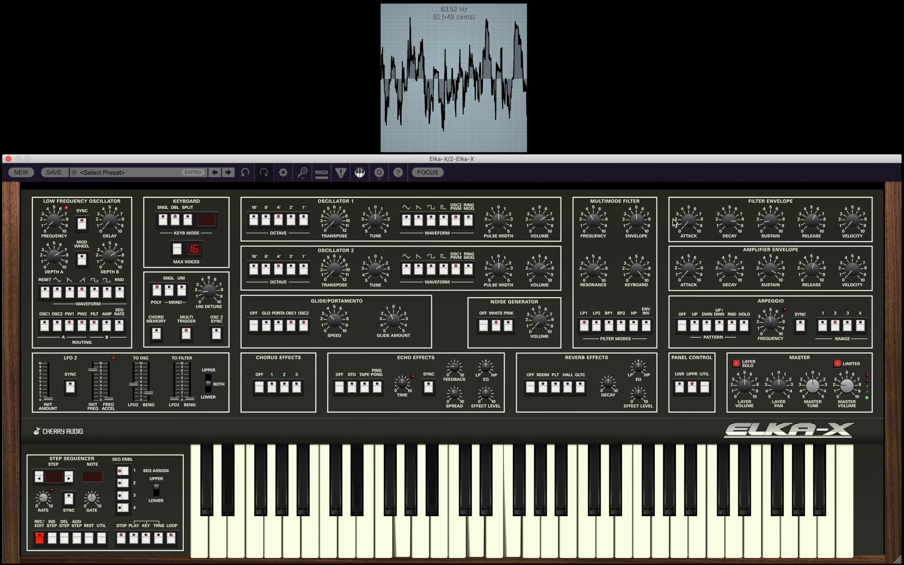
left_click_drag(638, 224, 638, 191)
left_click_drag(587, 229, 580, 259)
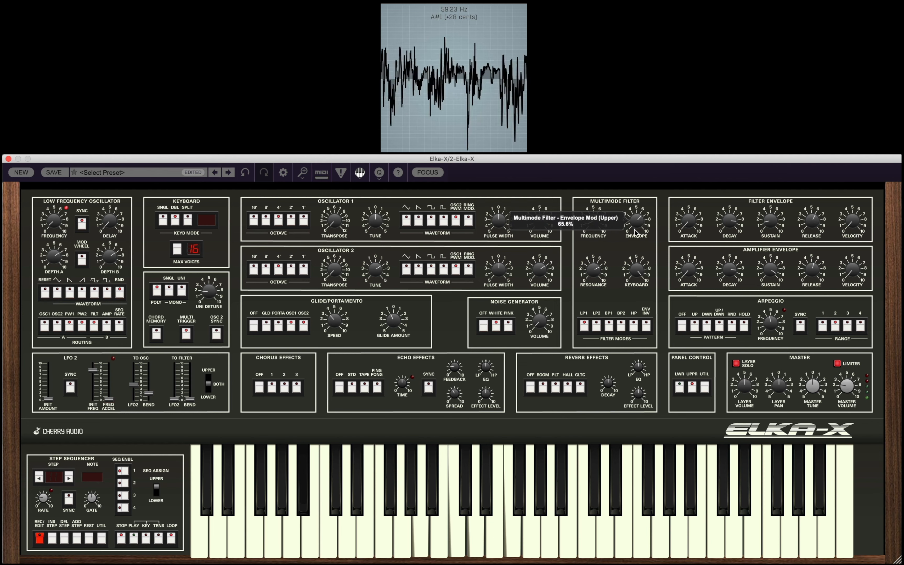
left_click_drag(631, 247, 589, 265)
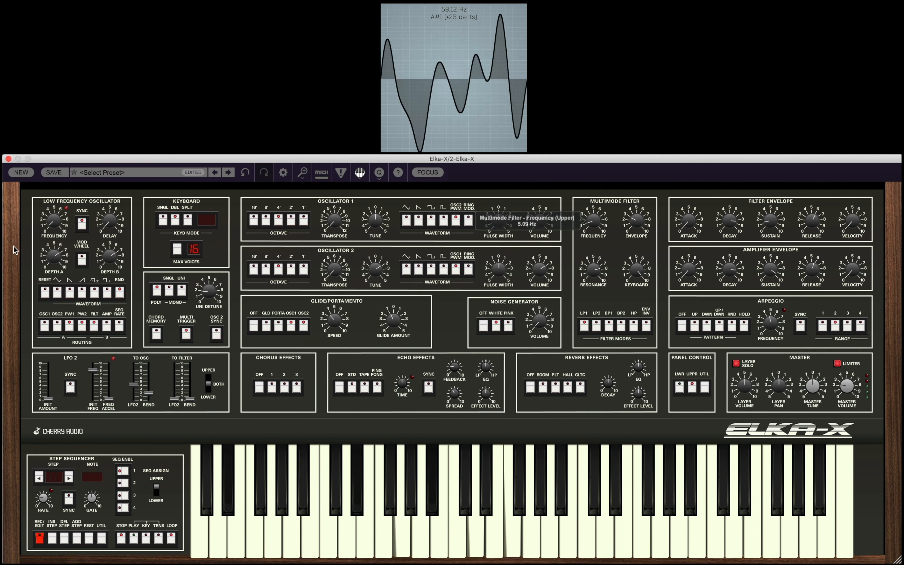
Step: Set the low frequency oscillator's synced frequency to 1/8, and readjust the Multimode Filter's frequency, envelope amount and resonance
left_click_drag(58, 221, 60, 179)
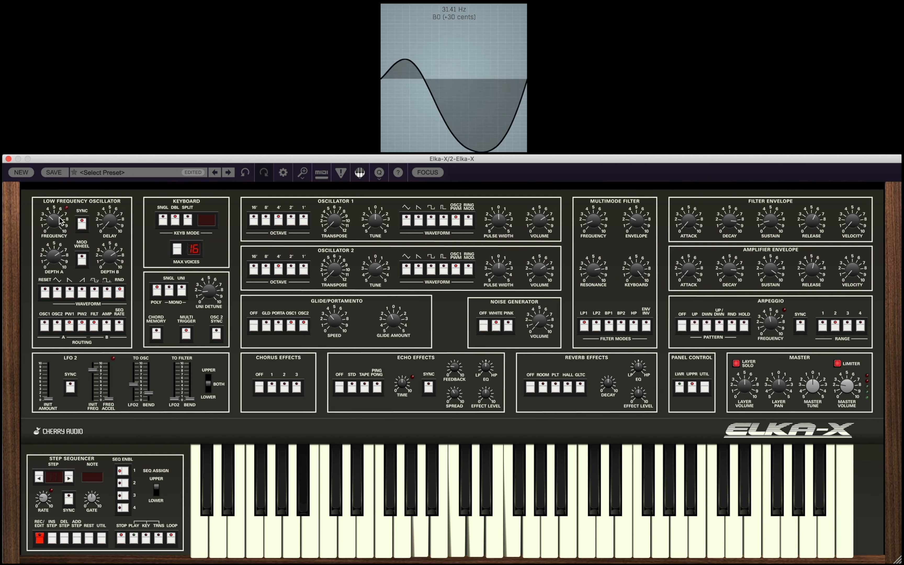
left_click_drag(61, 221, 59, 205)
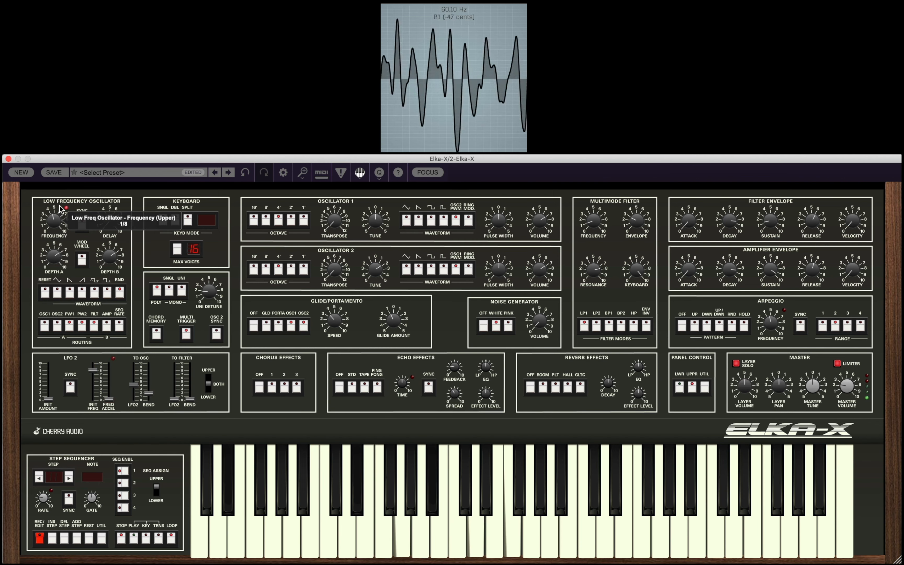
left_click_drag(596, 225, 641, 193)
left_click_drag(591, 272, 593, 314)
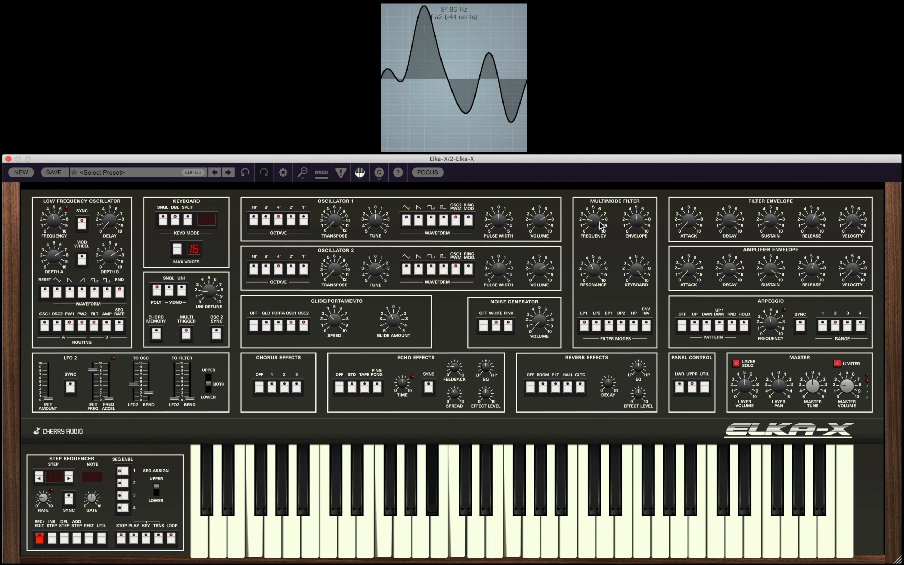
left_click_drag(598, 221, 598, 199)
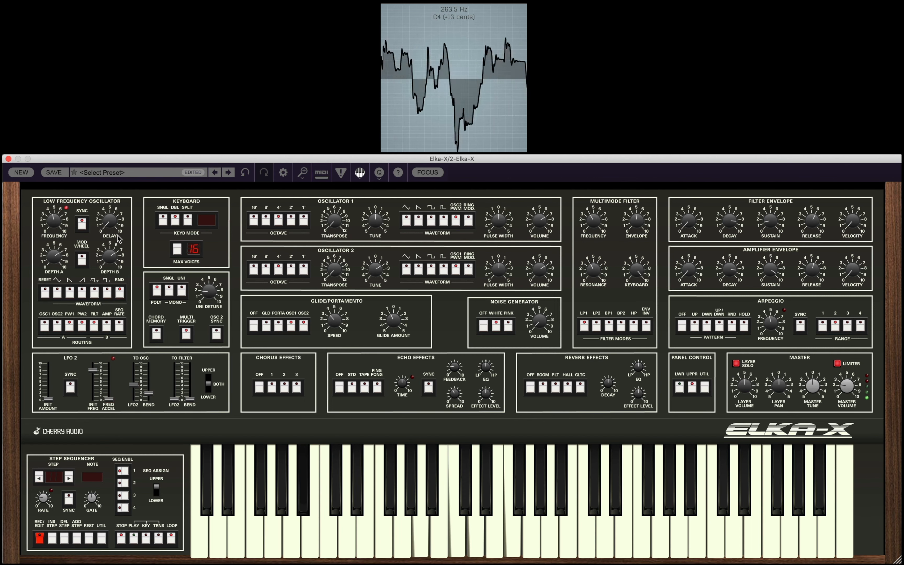
Step: Set the low frequency oscillator's Depth B to about 16.4% and Depth A to about 25.4%, and lower the filter frequency to about 79.56 Hz
left_click_drag(109, 261, 109, 294)
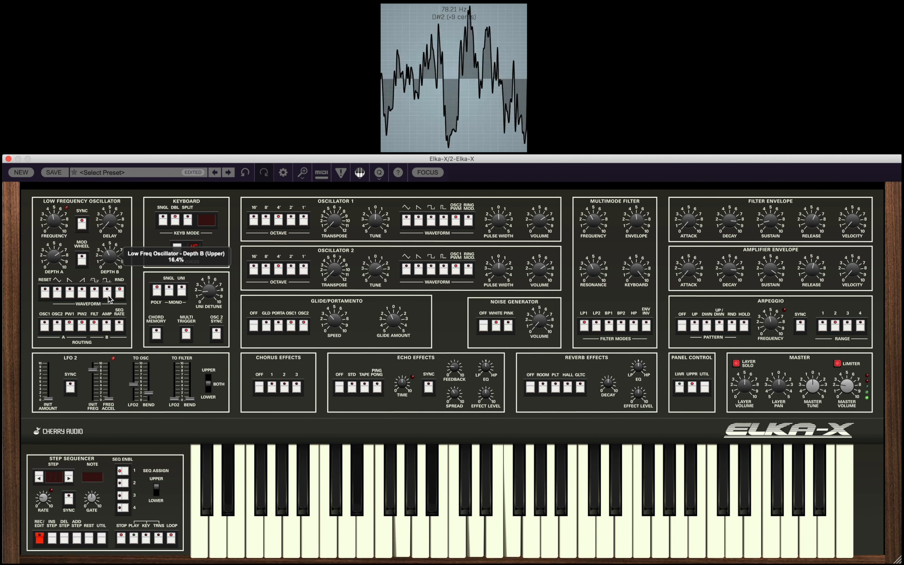
left_click_drag(52, 272, 54, 286)
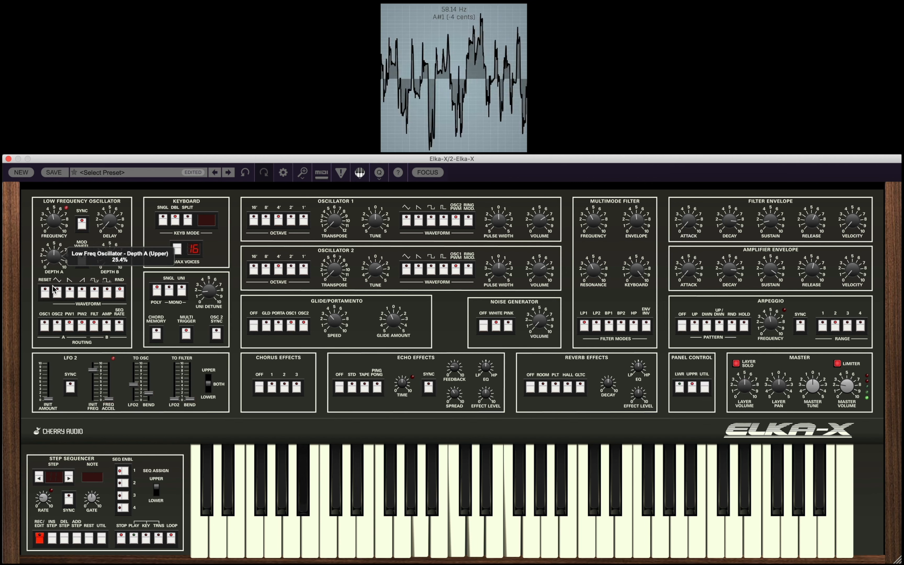
left_click_drag(594, 221, 595, 242)
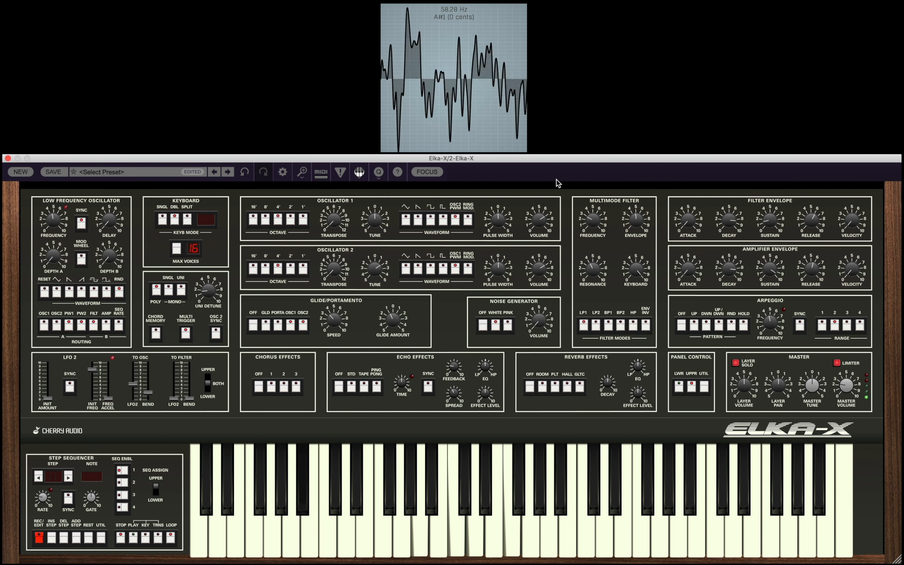
Step: Lower the Multimode Filter's frequency further and readjust the Filter Envelope's decay
mouse_move(595, 216)
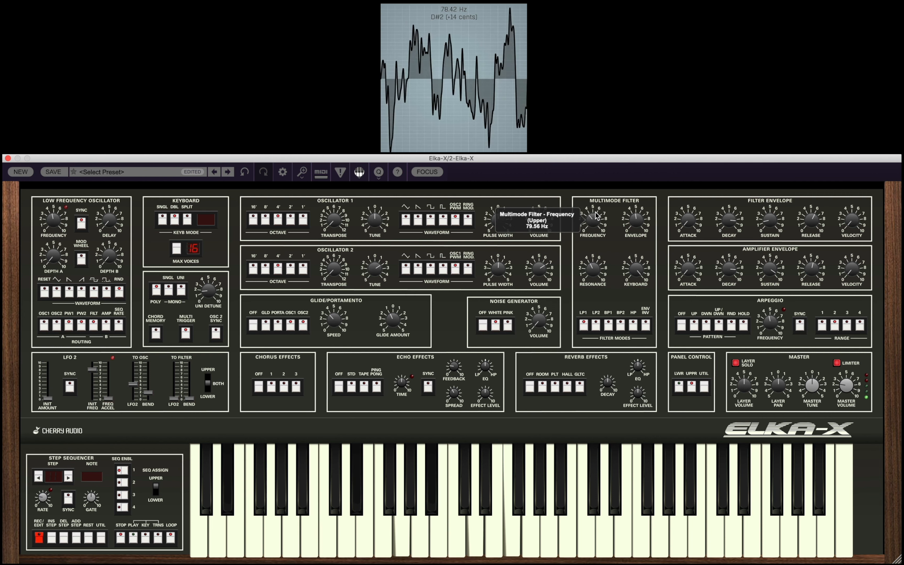
left_click_drag(596, 216, 594, 243)
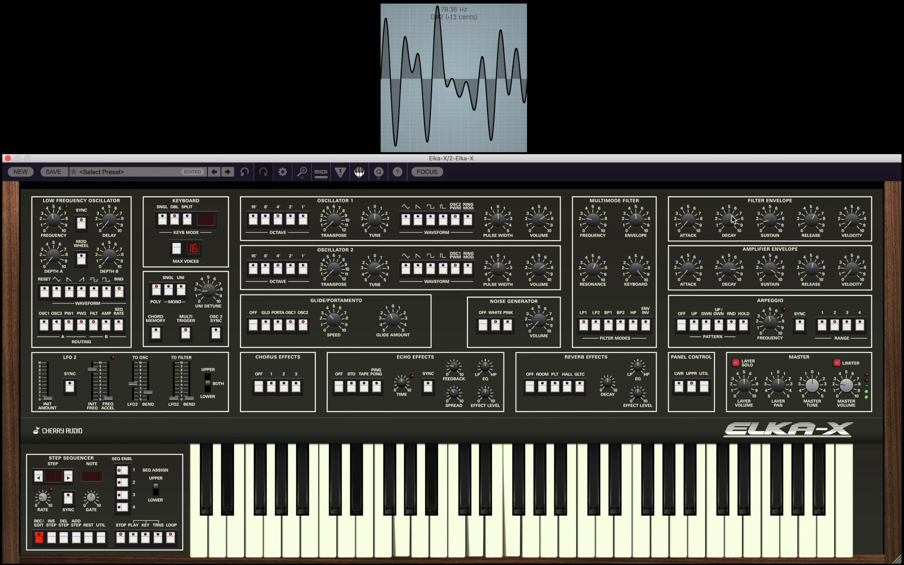
left_click_drag(734, 220, 694, 249)
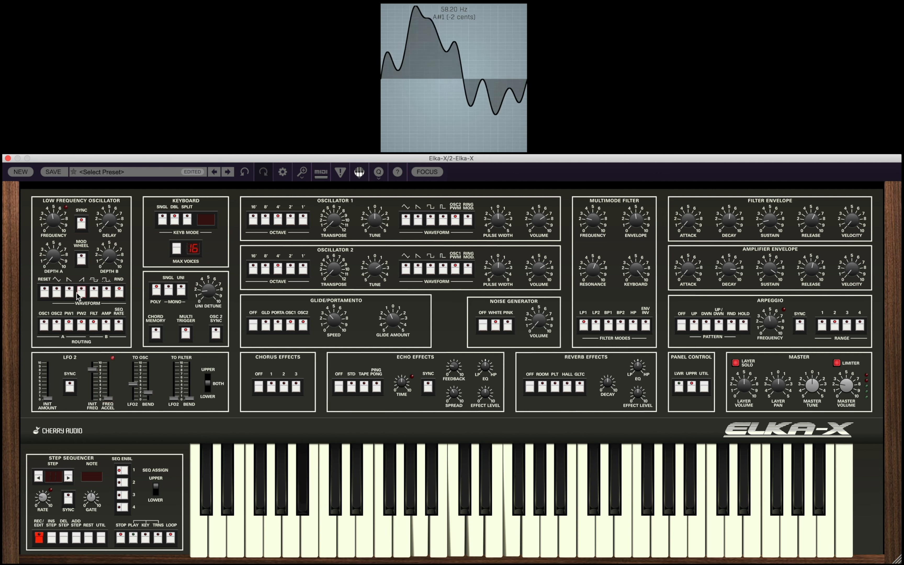
Step: Switch the low frequency oscillator's waveform to the falling sawtooth and readjust its Depth A
left_click(69, 293)
left_click_drag(50, 266, 93, 156)
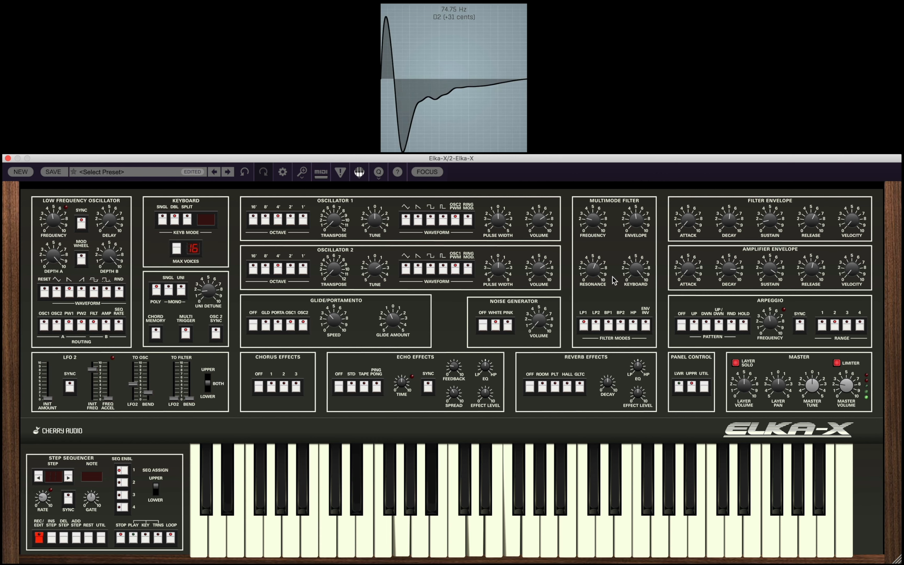
Step: Raise the Multimode Filter's frequency, set its envelope modulation to about 81.7%, and lengthen the Filter Envelope's decay
left_click_drag(598, 225, 598, 181)
left_click_drag(642, 215, 641, 175)
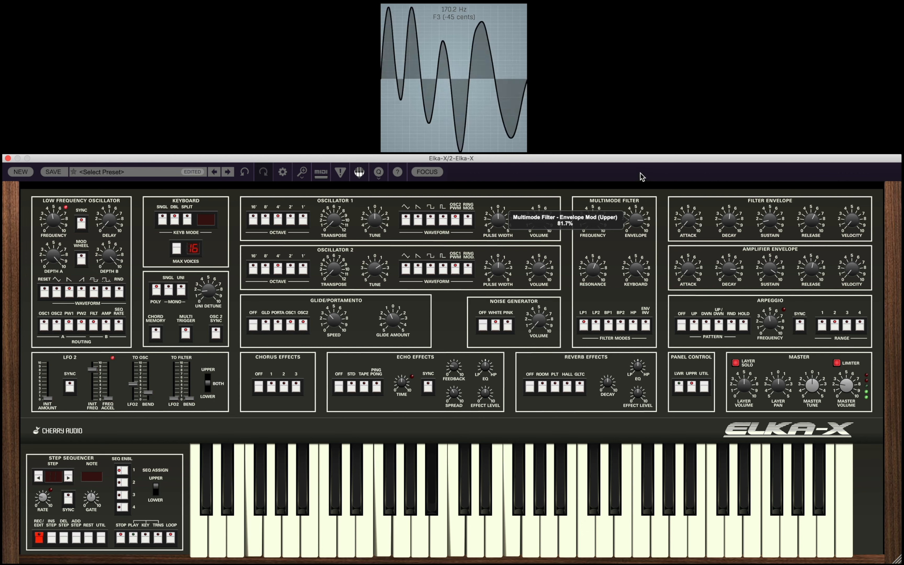
left_click_drag(733, 222, 733, 183)
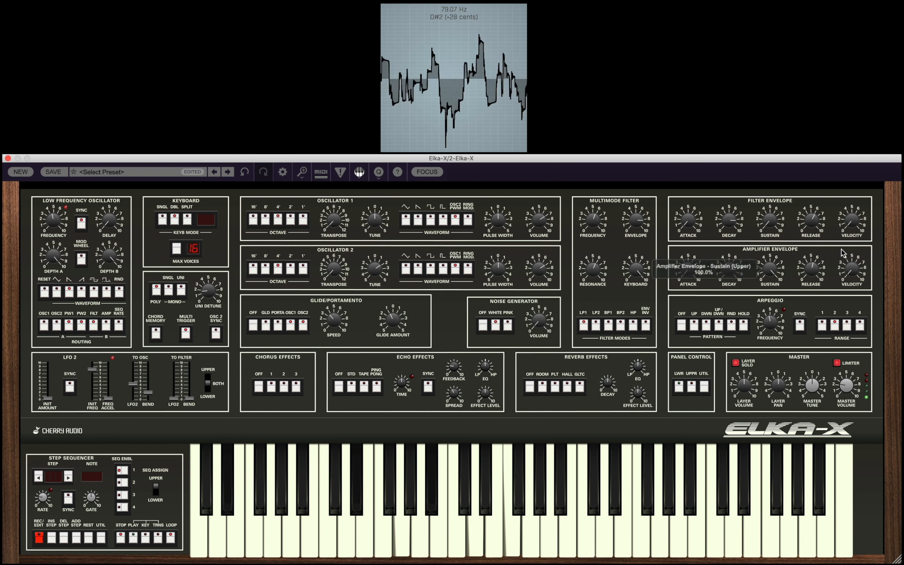
Step: Lower the Multimode Filter's frequency and readjust the low frequency oscillator's Depth A and Depth B
left_click_drag(601, 217, 596, 268)
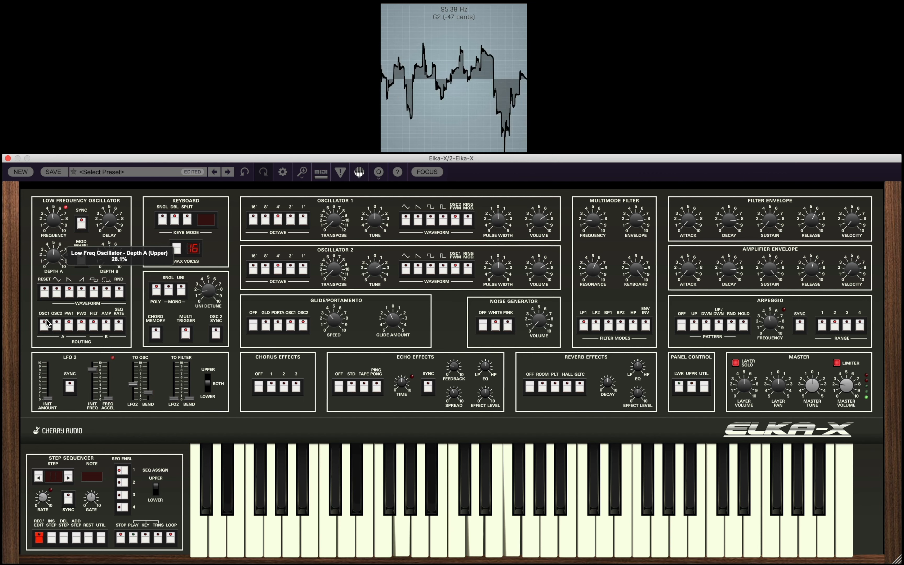
left_click_drag(111, 291, 107, 329)
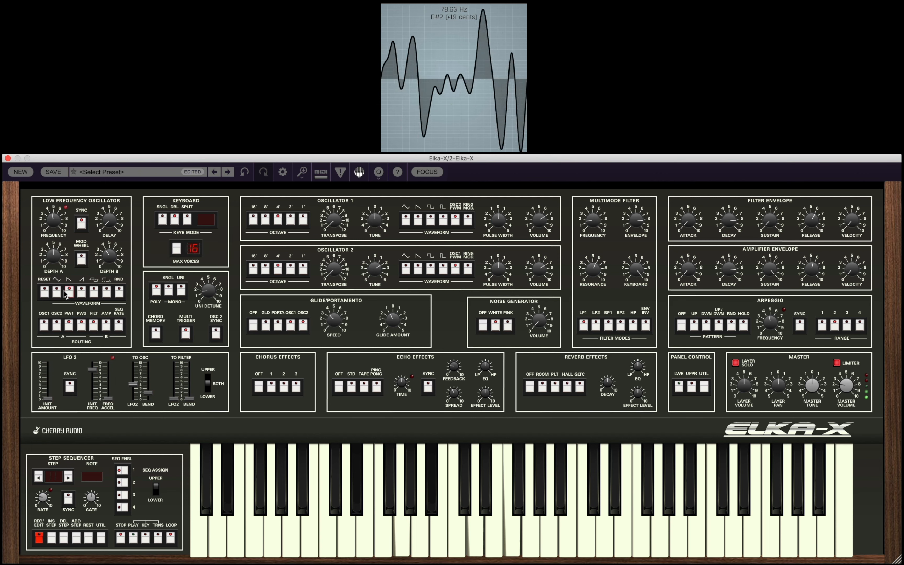
left_click_drag(49, 279, 49, 287)
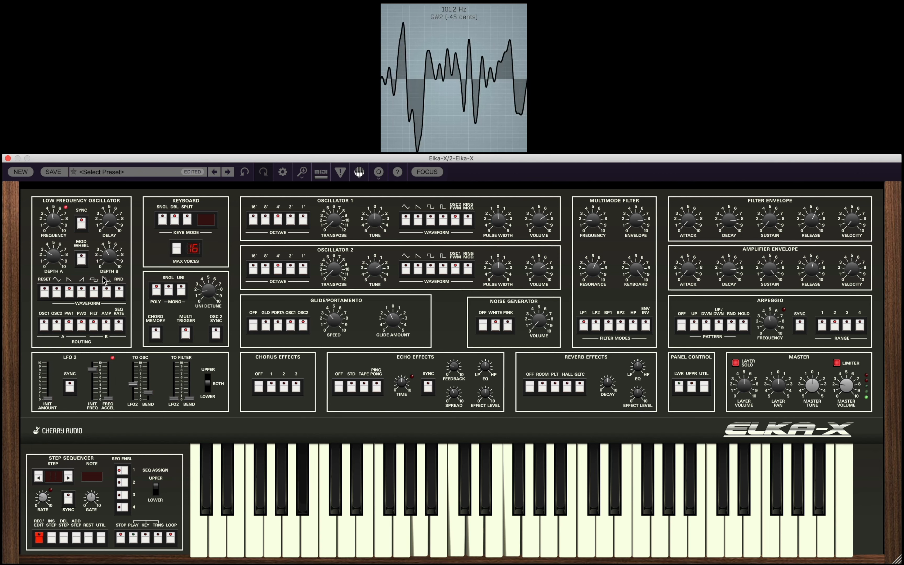
left_click_drag(111, 256, 107, 268)
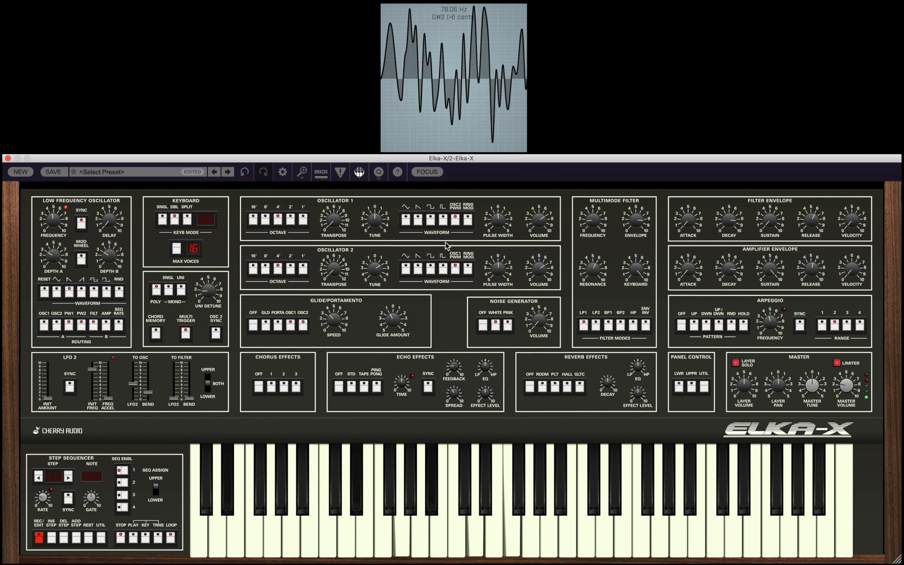
Step: Set the Multimode Filter's resonance to about 9.97%, and reduce its frequency and envelope amount slightly
left_click_drag(590, 324, 592, 338)
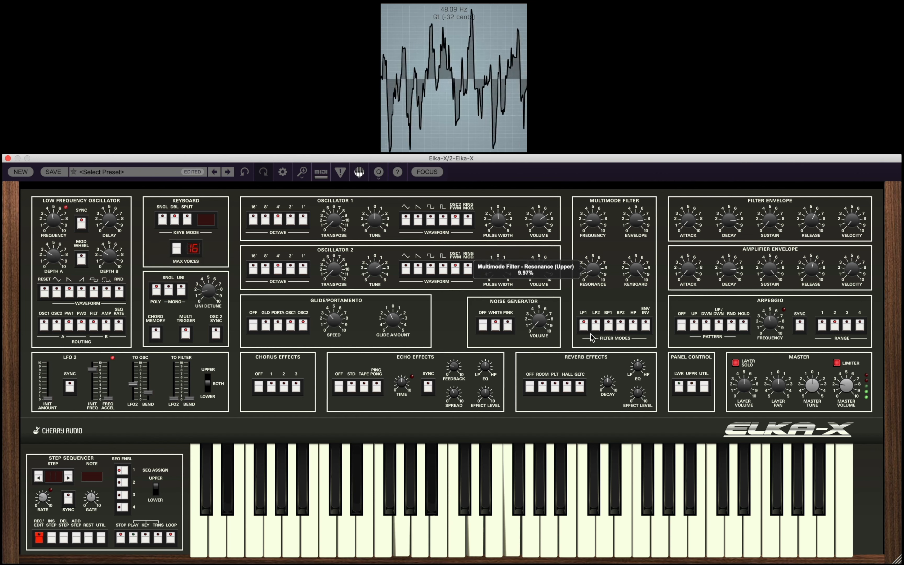
left_click_drag(594, 220, 631, 244)
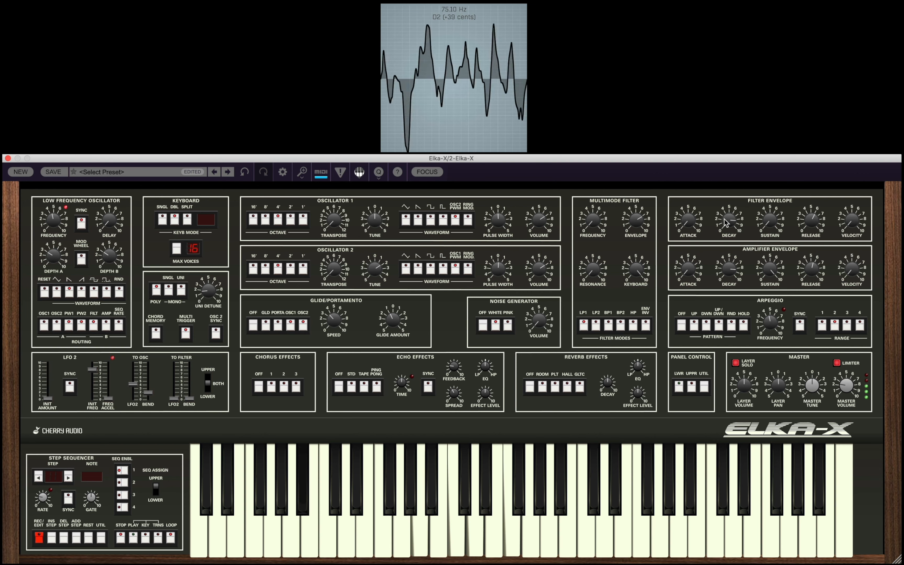
Step: Shorten the Filter Envelope's decay slightly and lengthen the Amplifier Envelope's release
left_click_drag(725, 222, 725, 232)
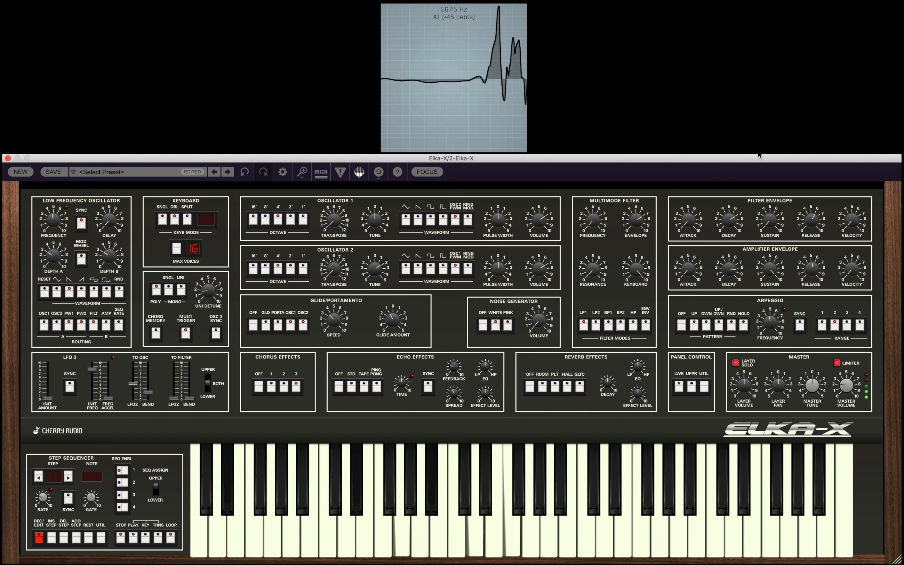
left_click_drag(812, 267, 810, 211)
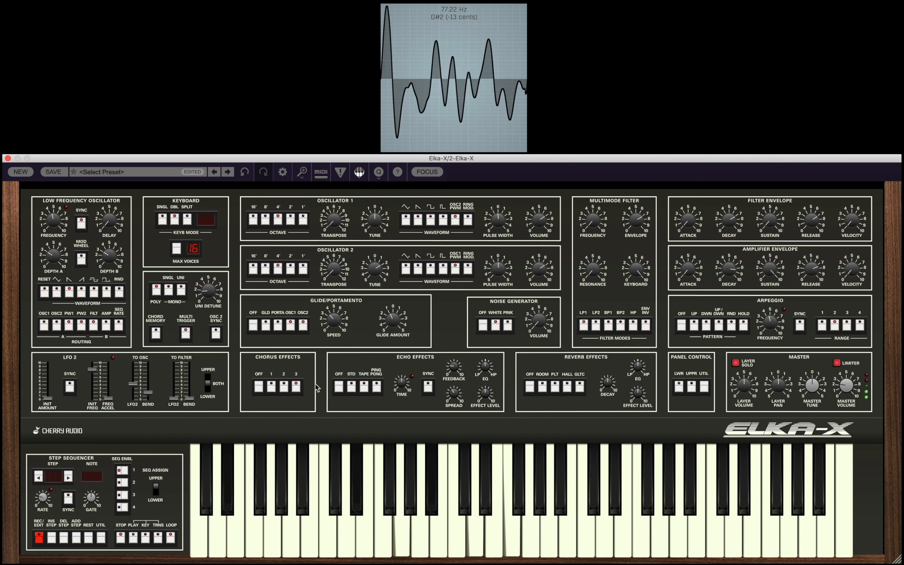
Step: Compare the chorus effect switched off with chorus modes 1, 2 and 3
left_click(258, 391)
left_click(270, 389)
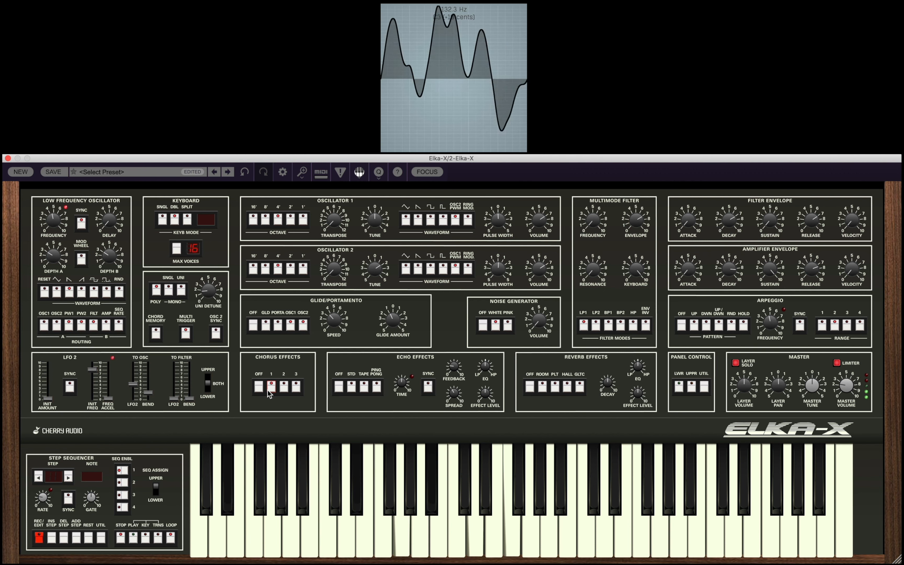
left_click(283, 388)
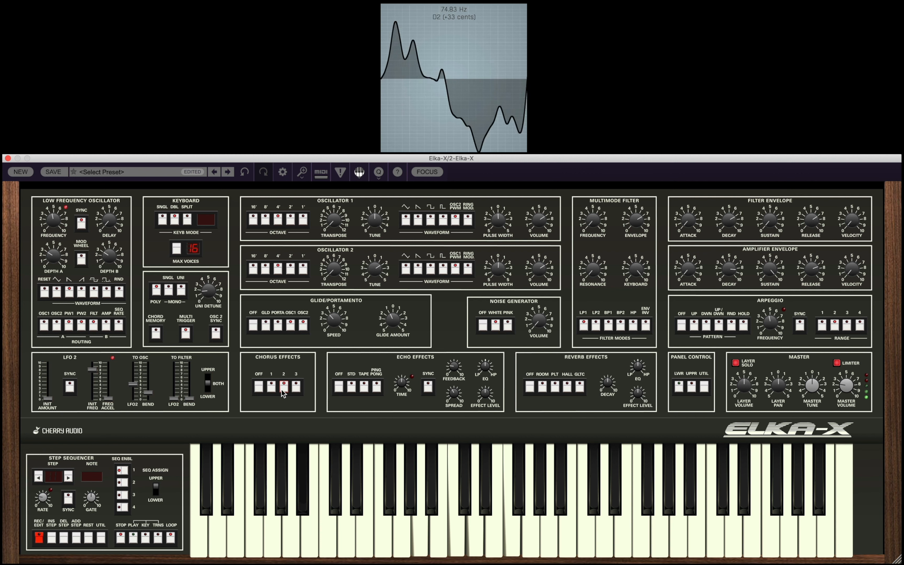
left_click(296, 391)
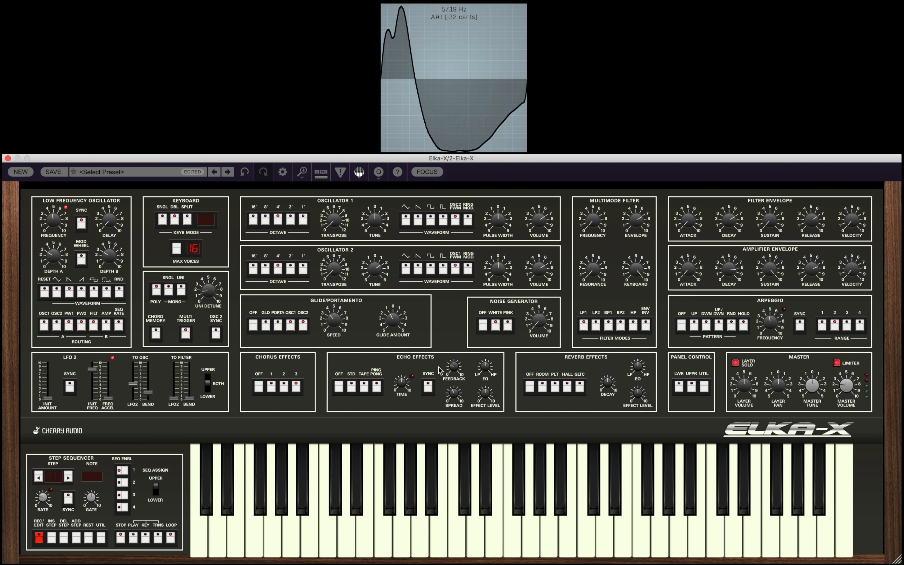
Step: Try the standard, tape and ping-pong echo modes, and switch the echo's tempo sync
left_click(520, 449)
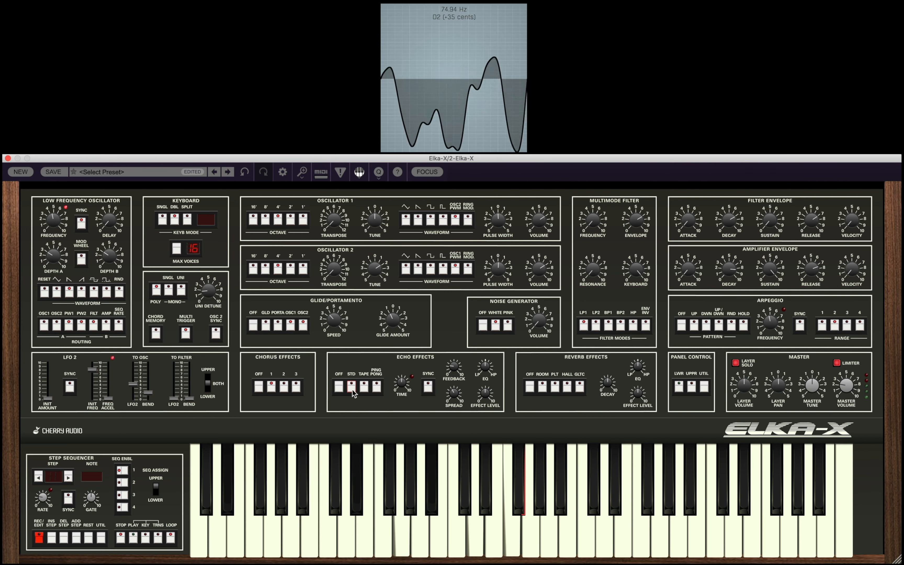
left_click(364, 389)
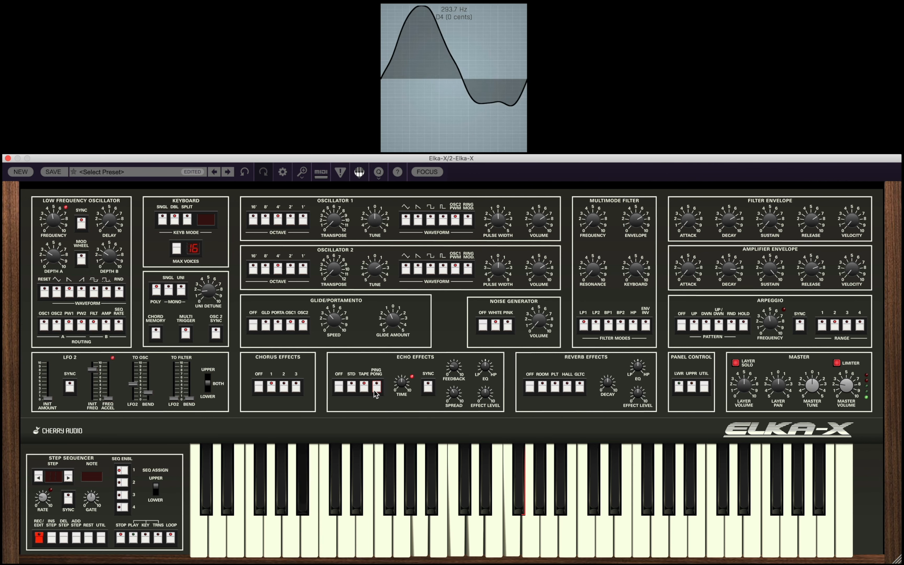
left_click(428, 388)
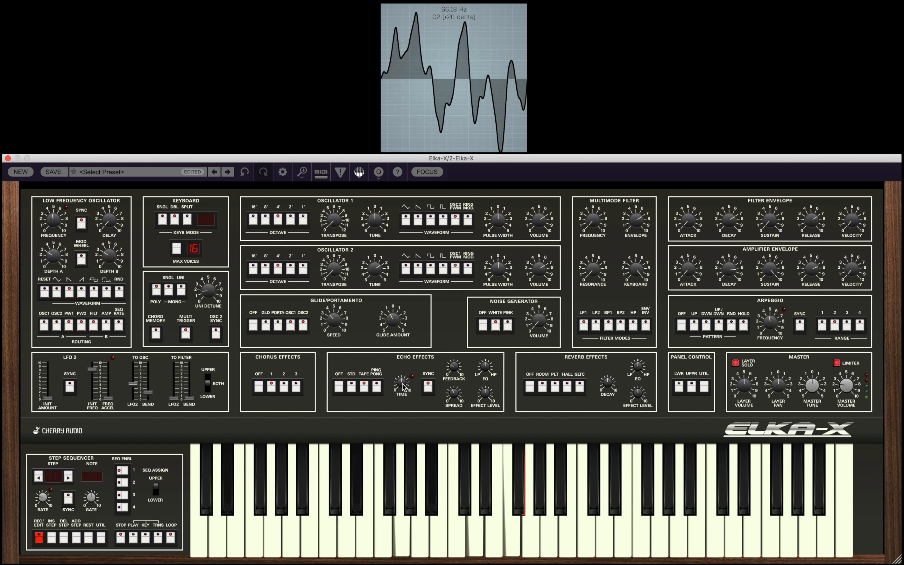
Step: Set the synced echo time to 1/4 Triplet, and adjust the echo's EQ and effect level
mouse_move(404, 387)
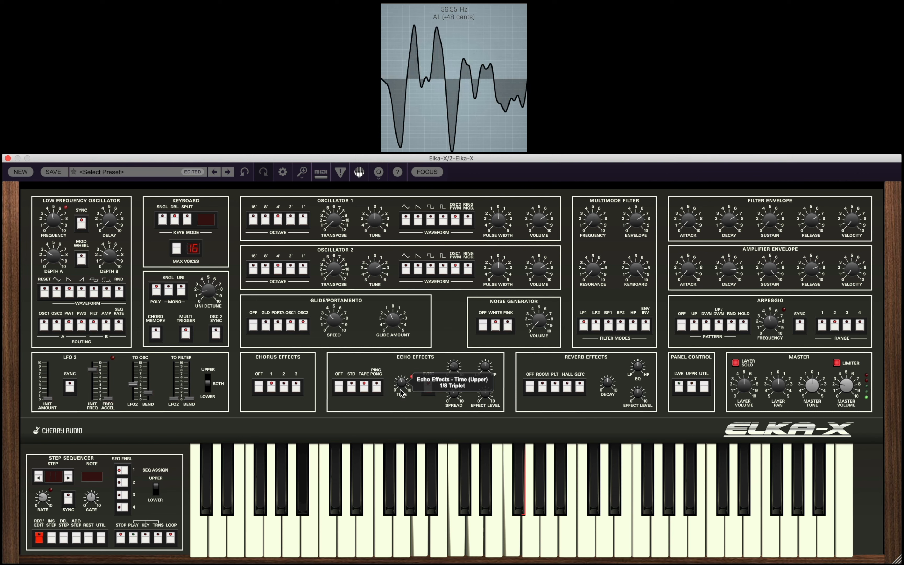
scroll(400, 391, "down", 1)
left_click_drag(400, 391, 405, 381)
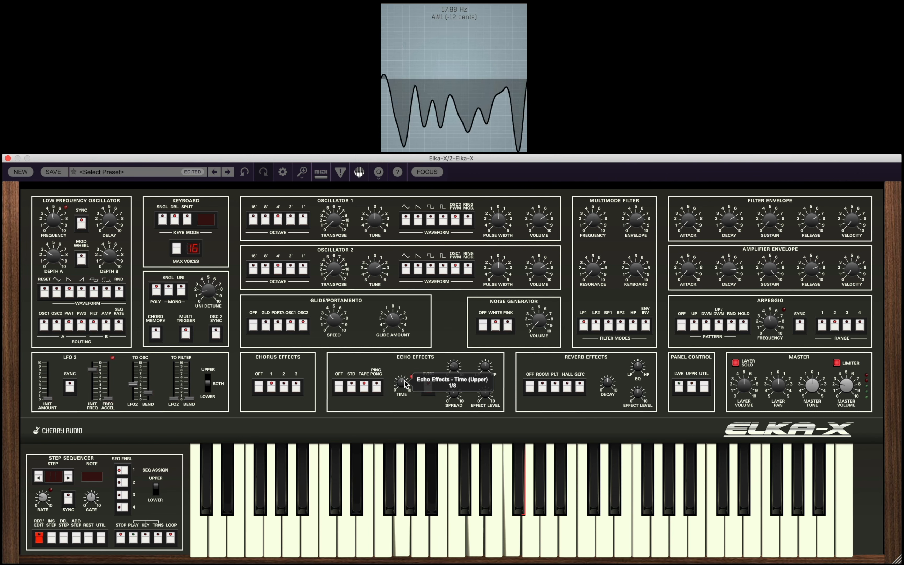
scroll(406, 383, "up", 1)
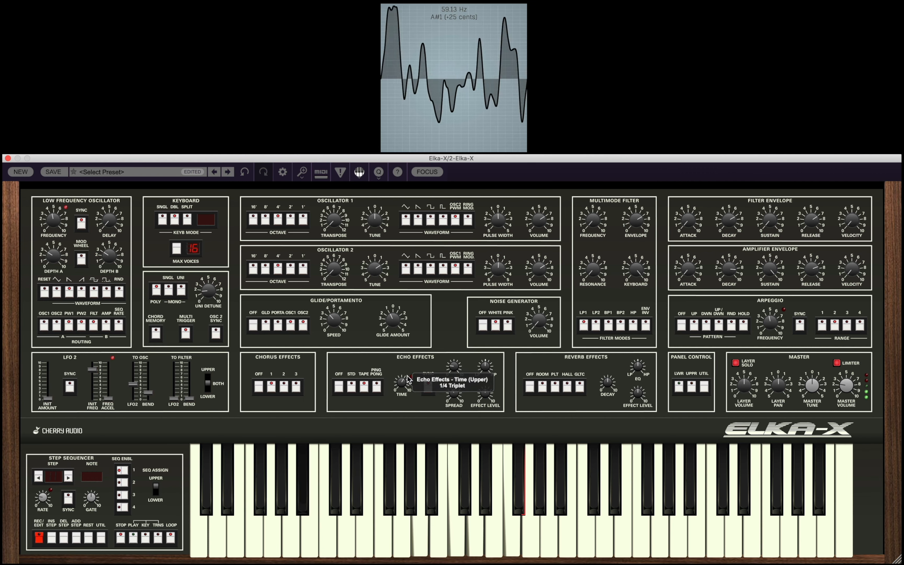
scroll(406, 381, "up", 1)
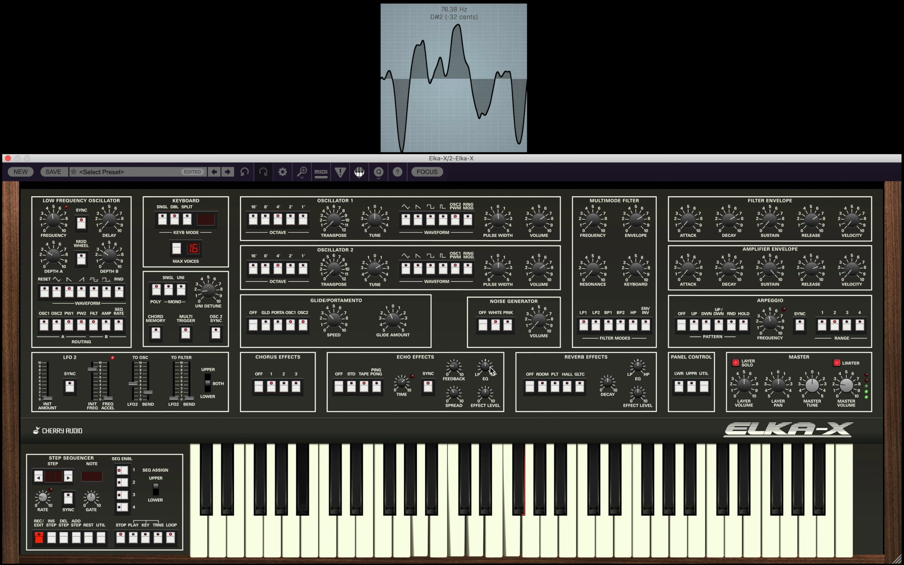
left_click_drag(487, 374, 470, 348)
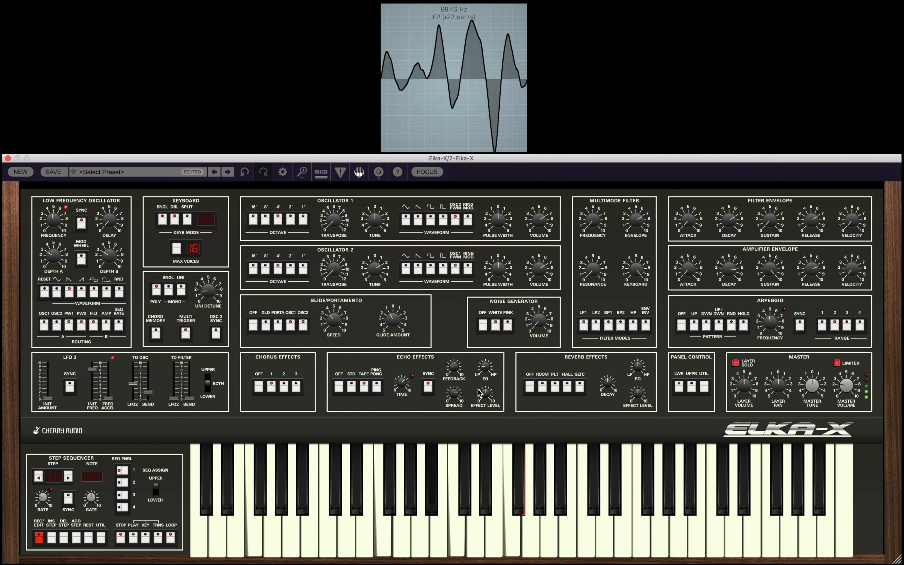
left_click_drag(484, 394, 474, 422)
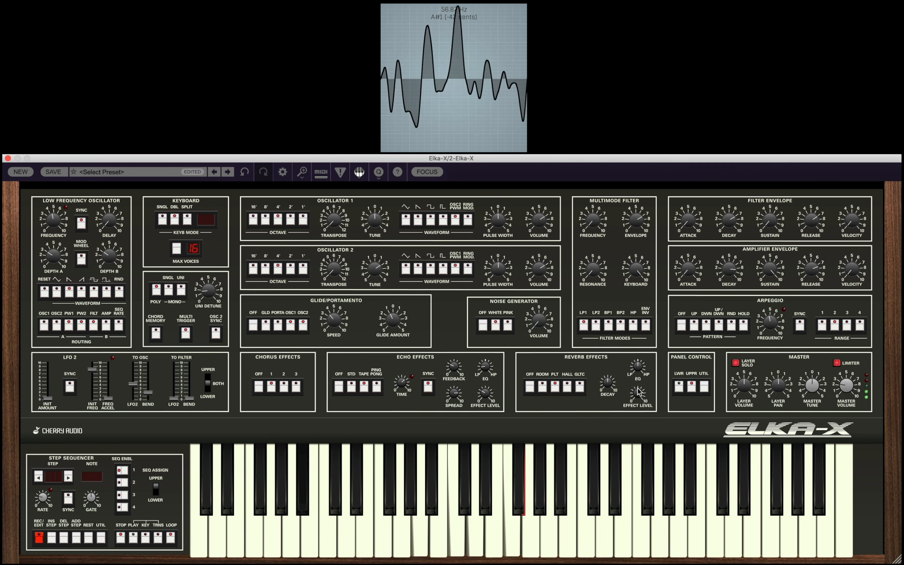
Step: Set the reverb's decay to about 63%, and adjust its EQ and effect level
left_click_drag(613, 383, 623, 368)
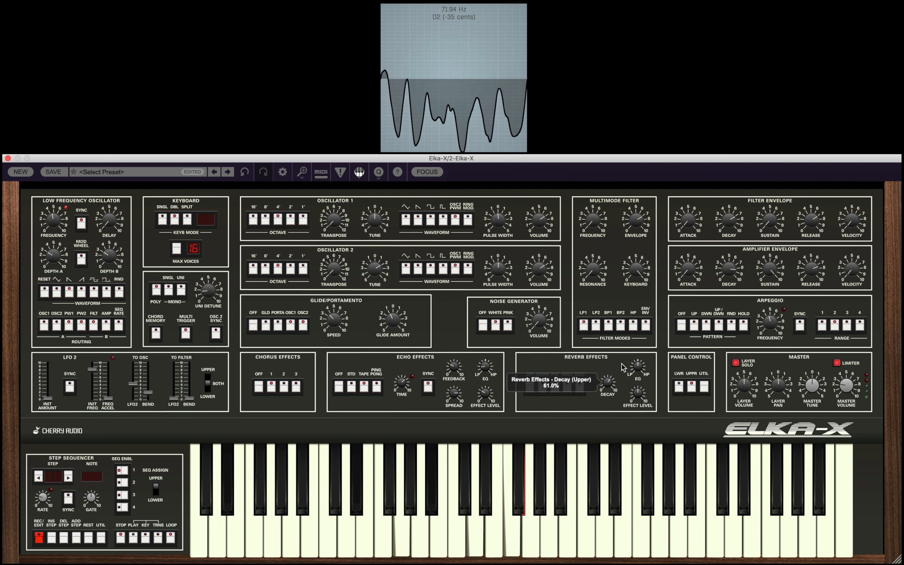
left_click(637, 373)
left_click_drag(637, 376, 628, 408)
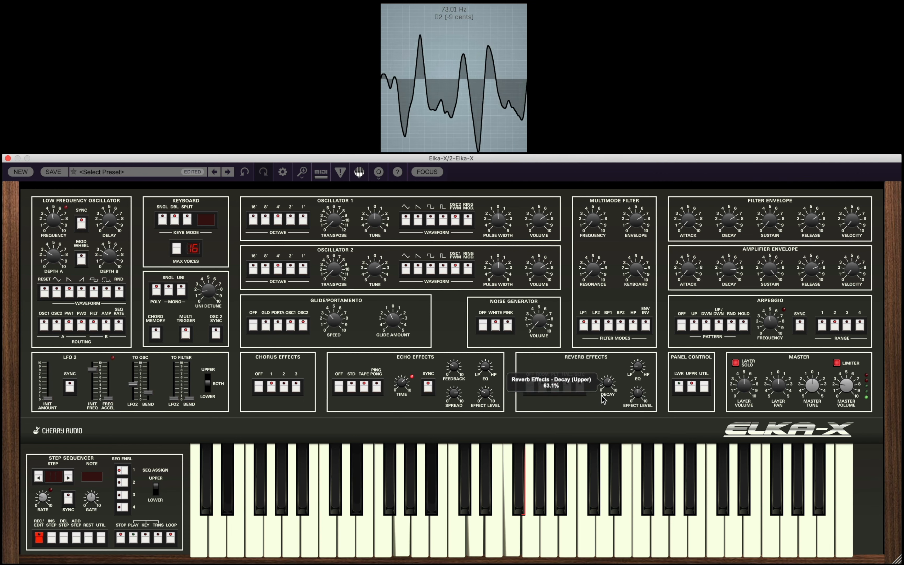
left_click_drag(601, 399, 632, 410)
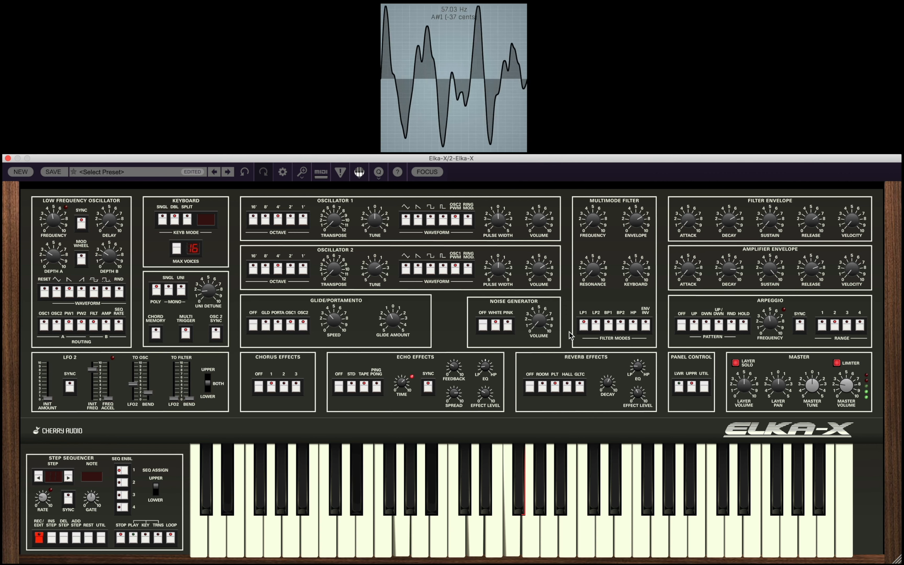
Step: Rebalance the Multimode Filter's frequency and envelope amount together with the Filter Envelope's decay
left_click_drag(594, 220, 598, 187)
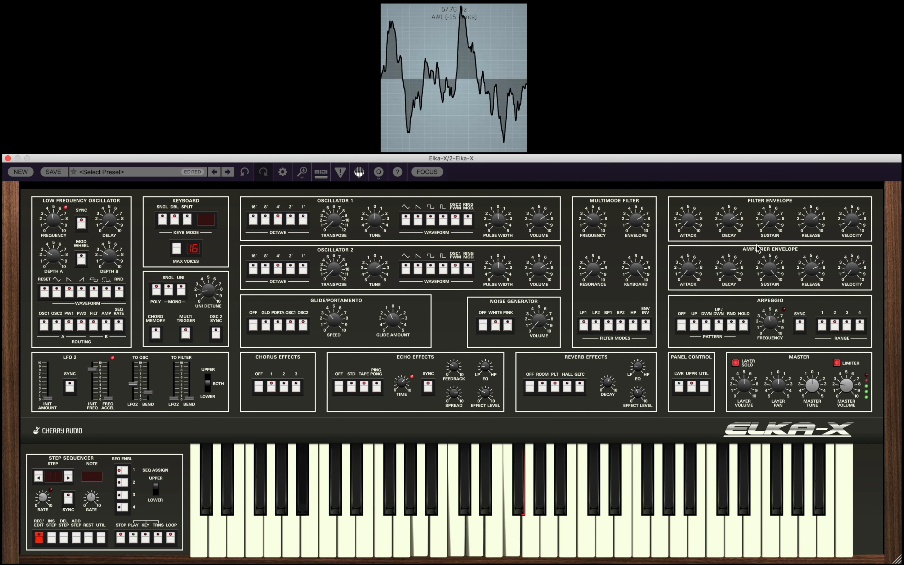
left_click_drag(731, 225, 714, 251)
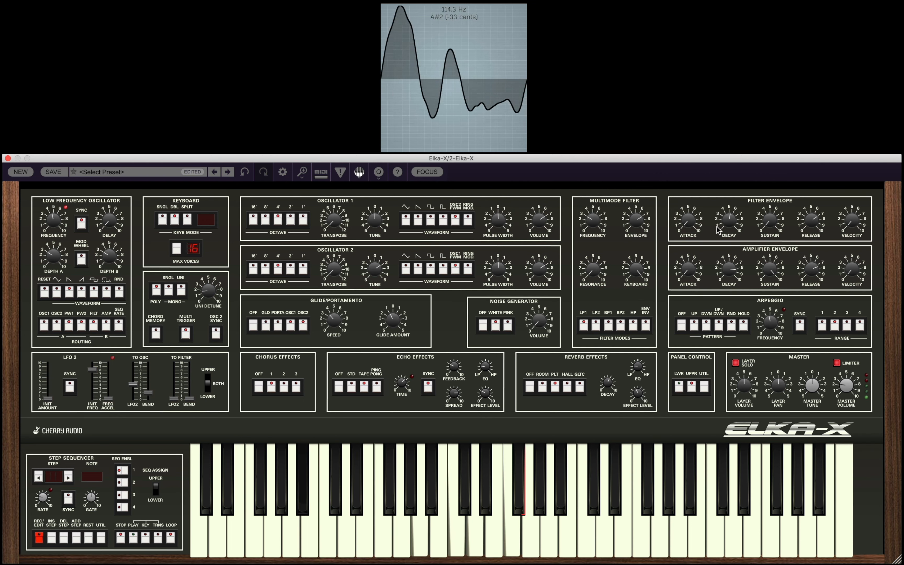
left_click_drag(730, 219, 731, 175)
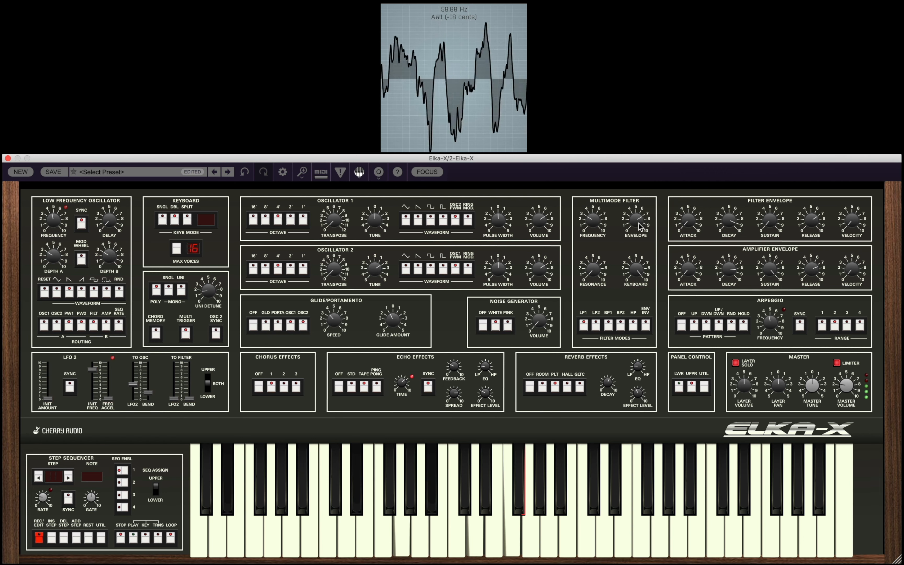
left_click_drag(641, 227, 642, 202)
left_click_drag(585, 222, 583, 260)
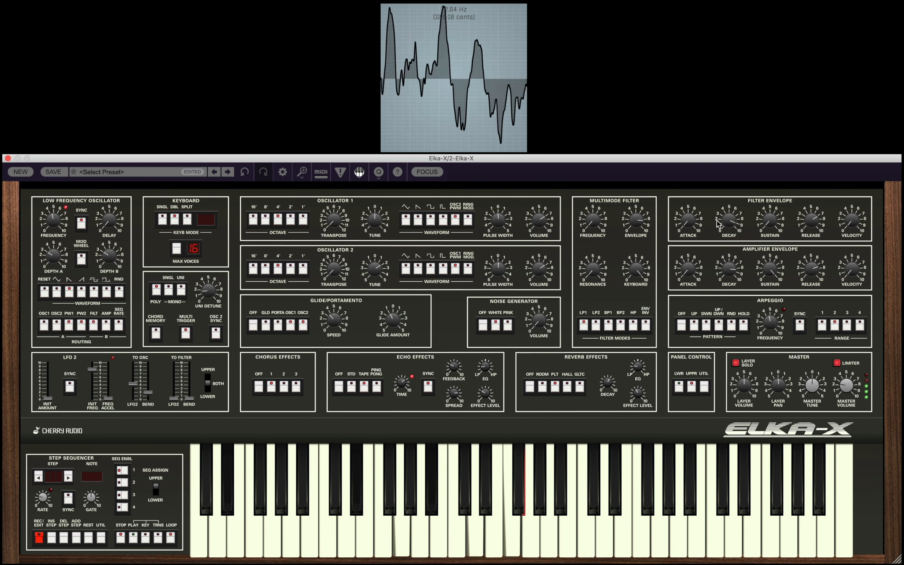
left_click_drag(728, 220, 720, 231)
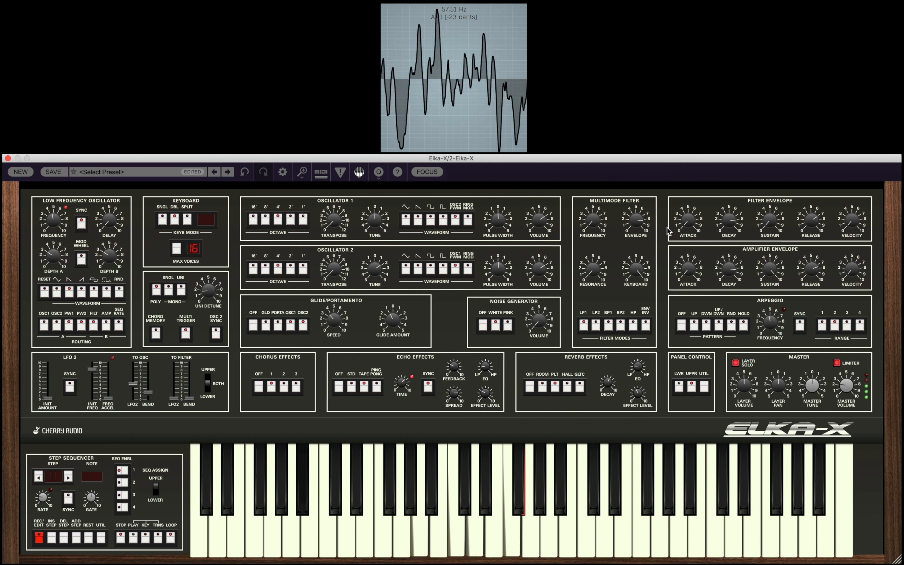
left_click_drag(637, 224, 622, 264)
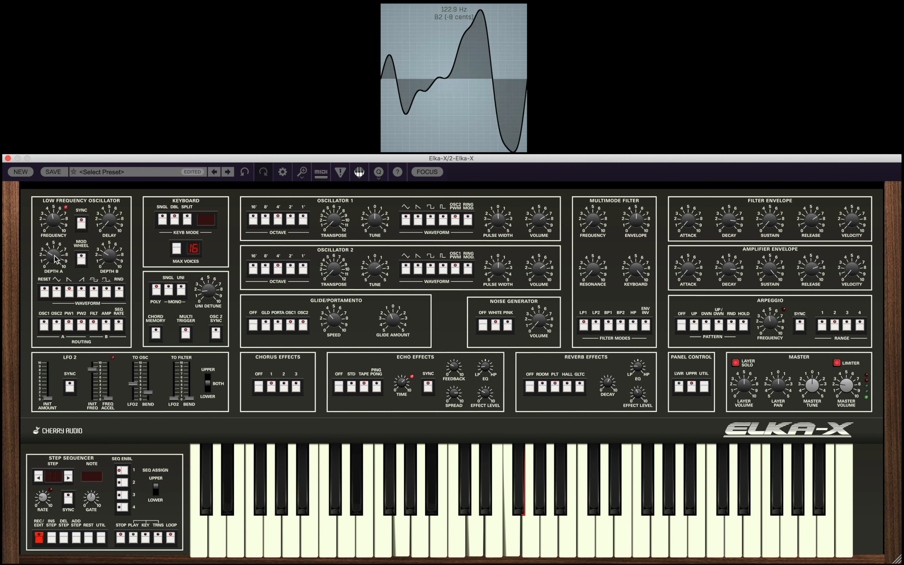
Step: Increase the LFO's Depth A slightly, and readjust the Multimode Filter's frequency and resonance
left_click_drag(55, 254, 60, 244)
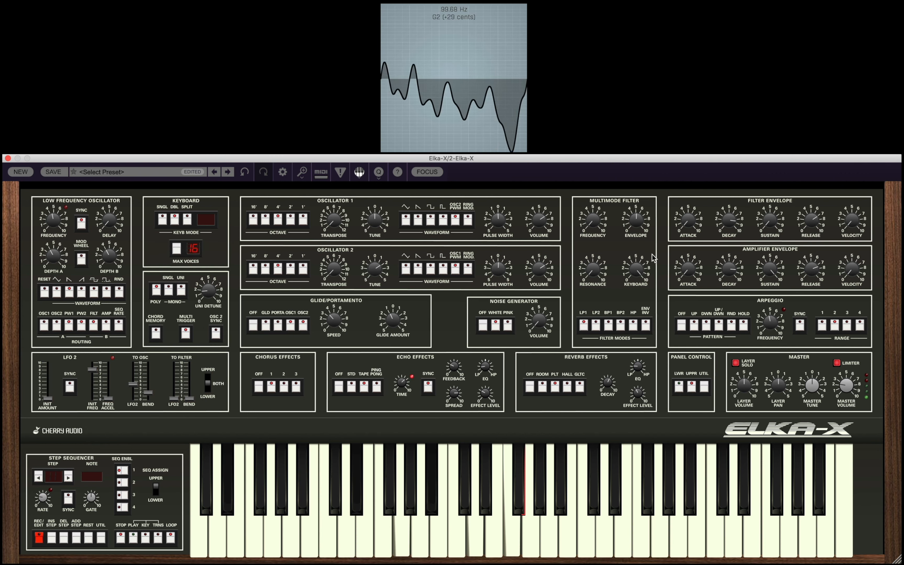
left_click_drag(597, 217, 598, 193)
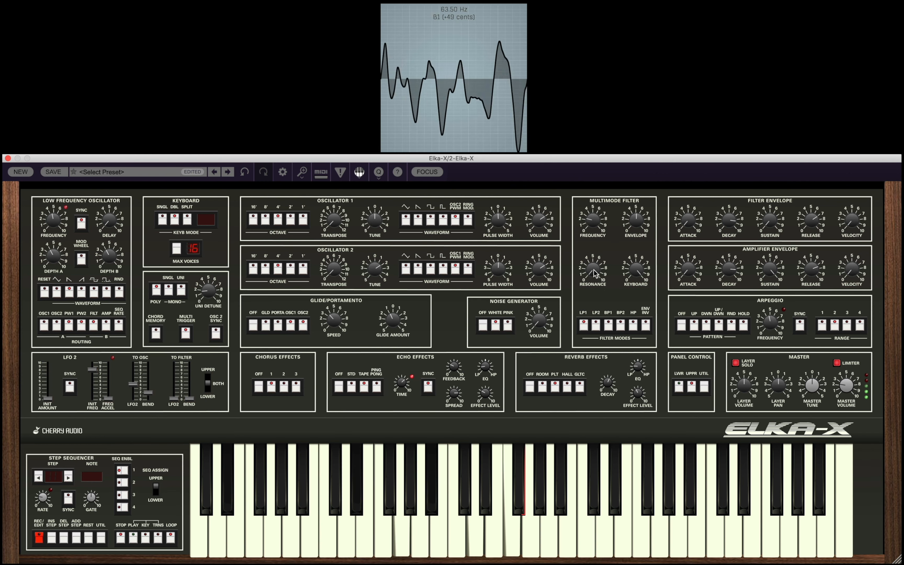
left_click_drag(594, 269, 595, 226)
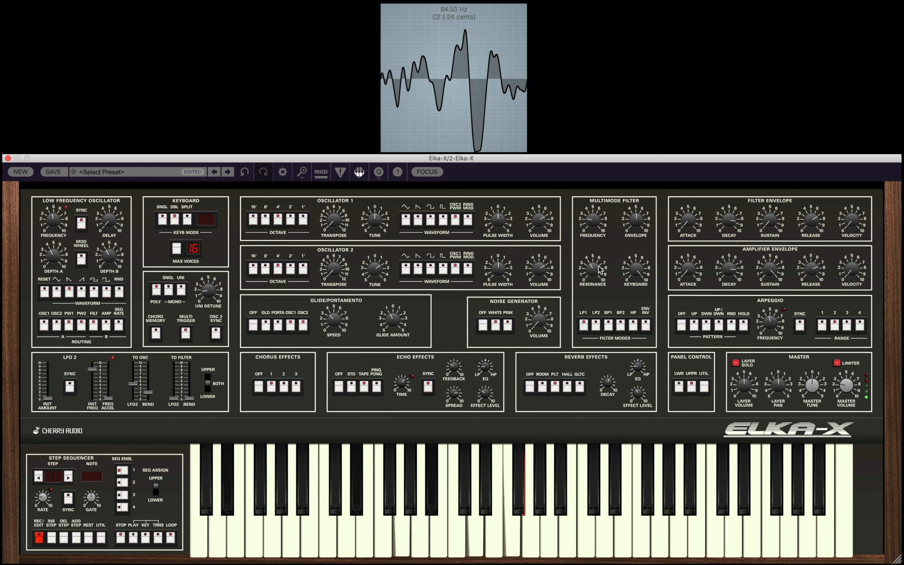
left_click_drag(594, 222, 593, 306)
mouse_move(598, 219)
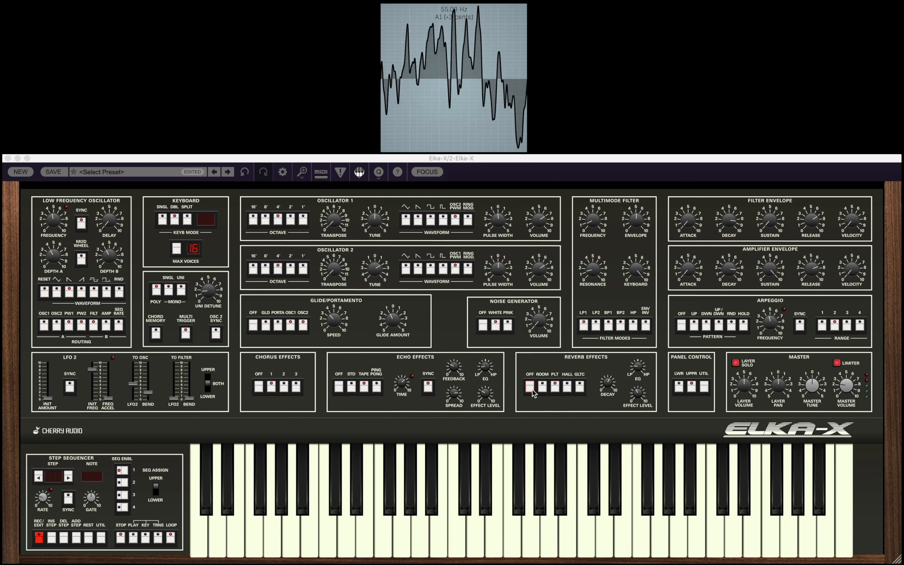
Step: Switch off the synth's own reverb and start a new default preset in the Galactic Reverb plug-in
left_click(533, 390)
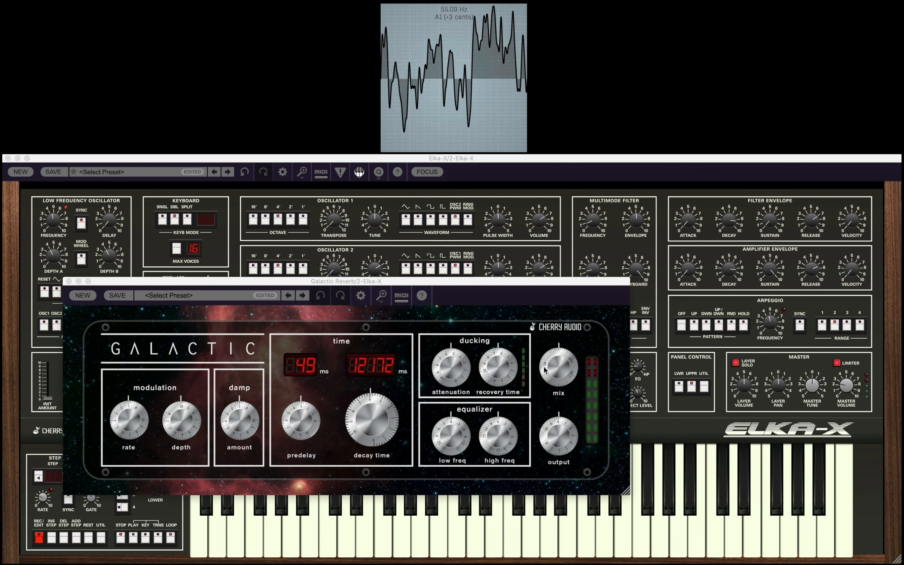
left_click(83, 295)
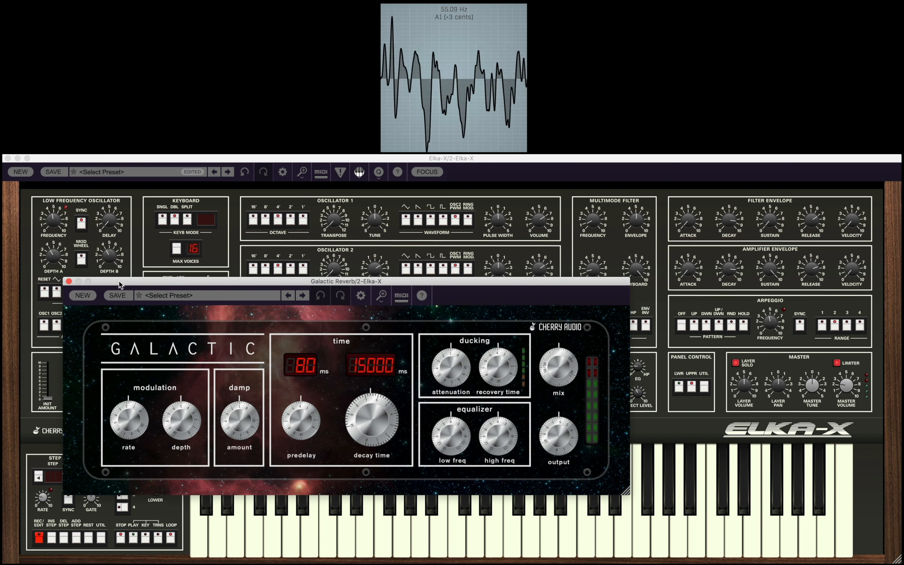
left_click_drag(239, 283, 321, 203)
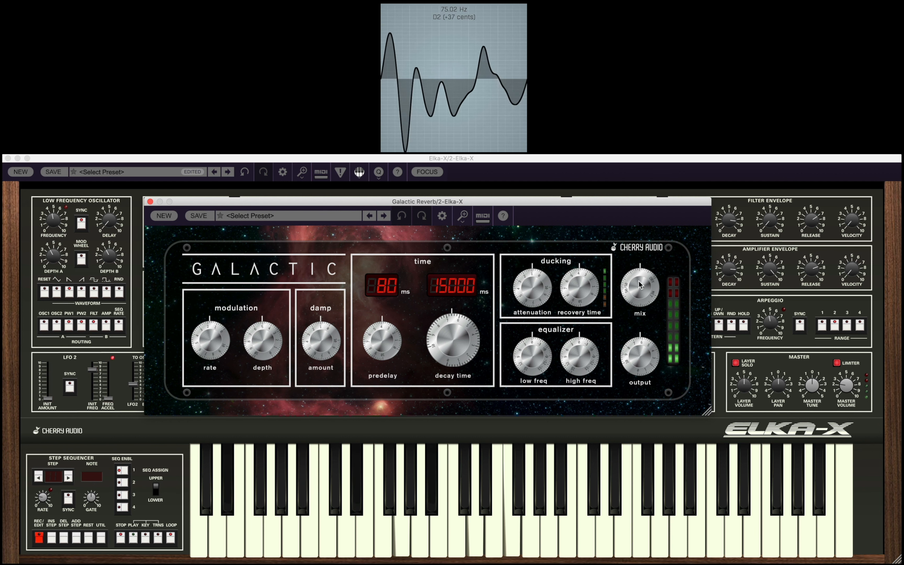
Step: Set the Galactic Reverb's predelay to 370 ms and decay time to 9440 ms, and adjust its mix
mouse_move(638, 294)
left_click_drag(636, 289, 637, 291)
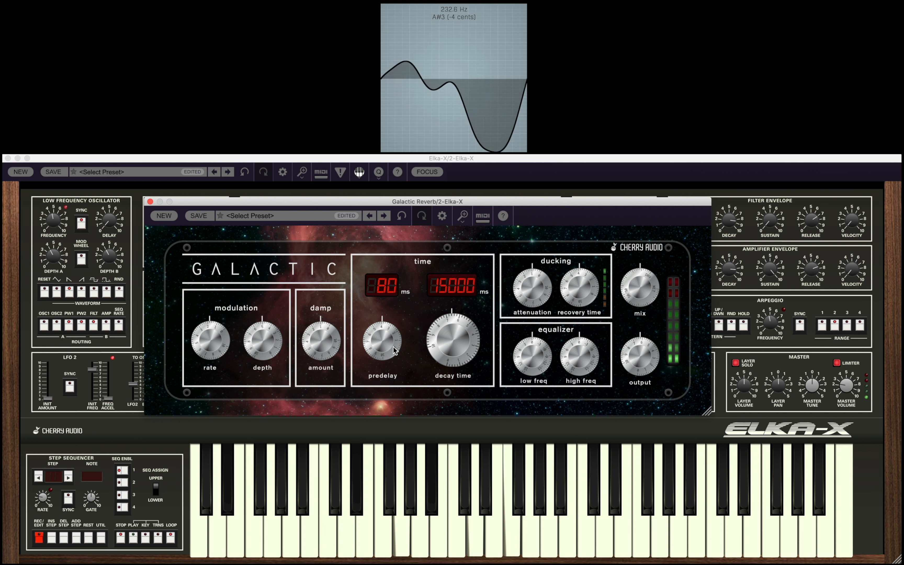
left_click_drag(397, 351, 401, 290)
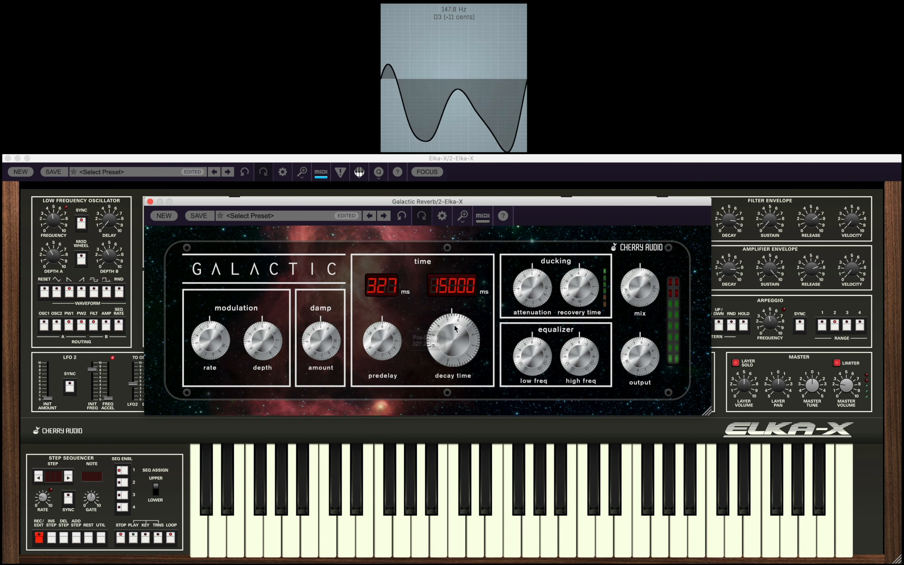
left_click_drag(451, 343, 443, 365)
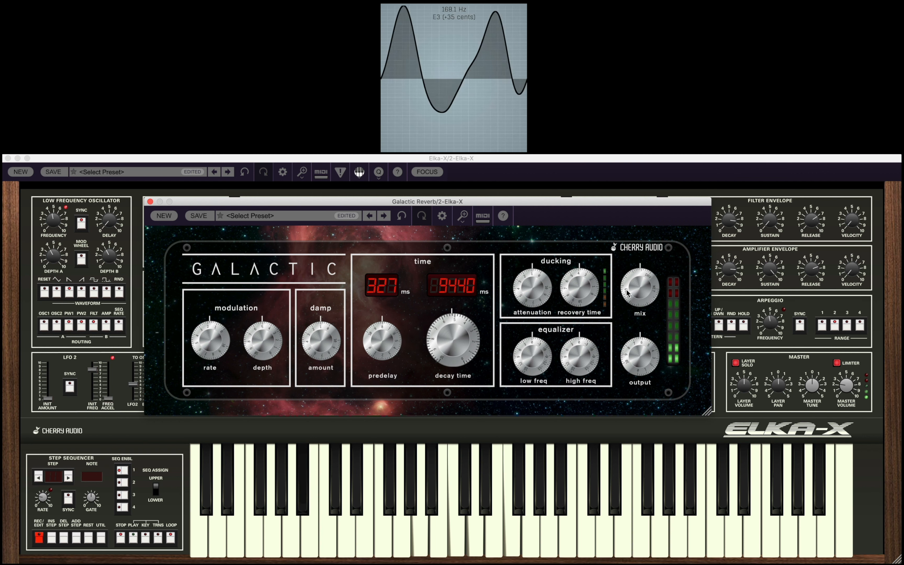
left_click_drag(641, 287, 641, 268)
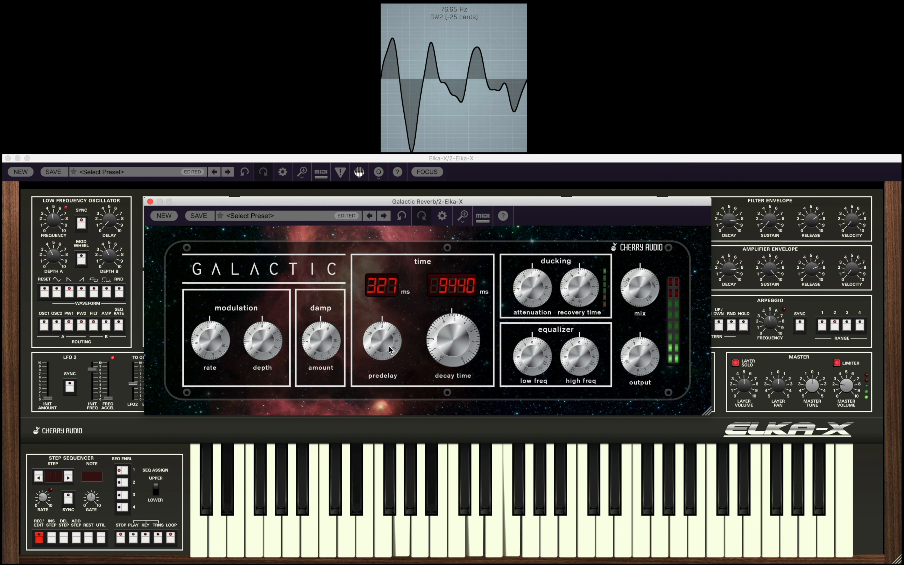
left_click_drag(391, 352, 394, 340)
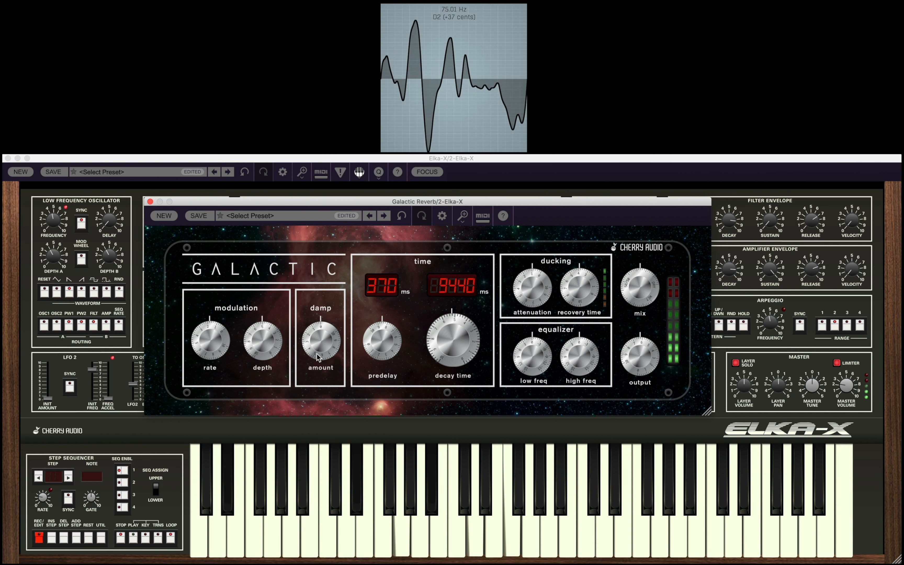
Step: Try high and low settings for the Galactic Reverb's damp amount and its modulation rate and depth
left_click_drag(318, 357, 333, 274)
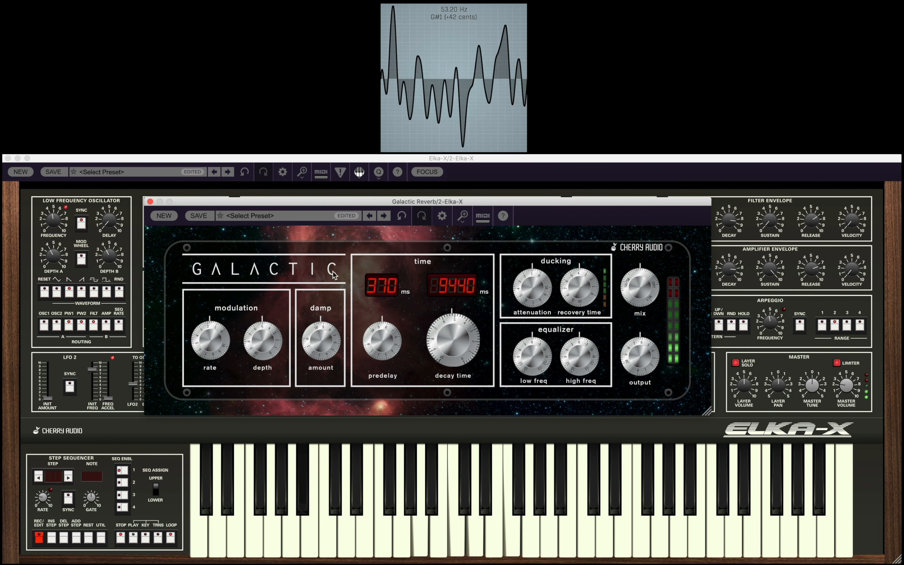
left_click_drag(325, 338, 315, 399)
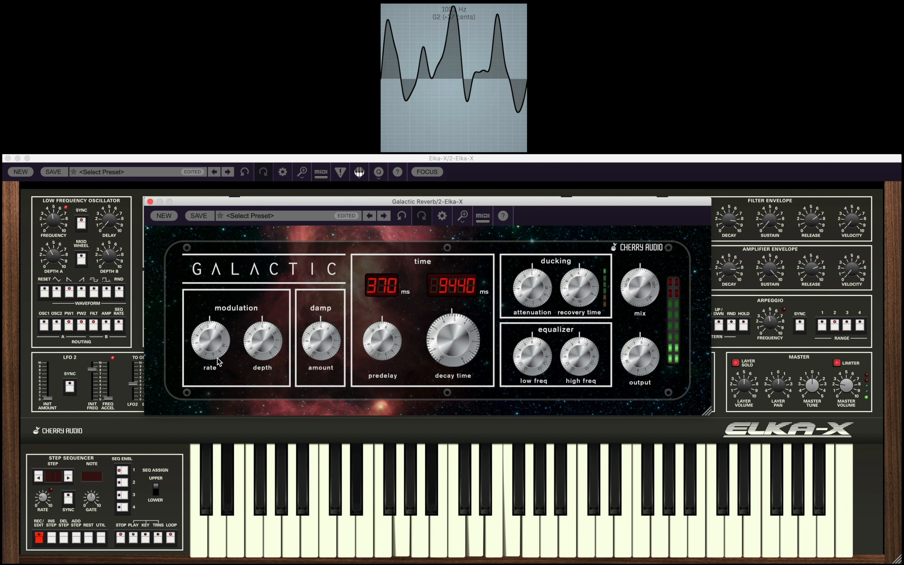
left_click_drag(256, 349, 287, 186)
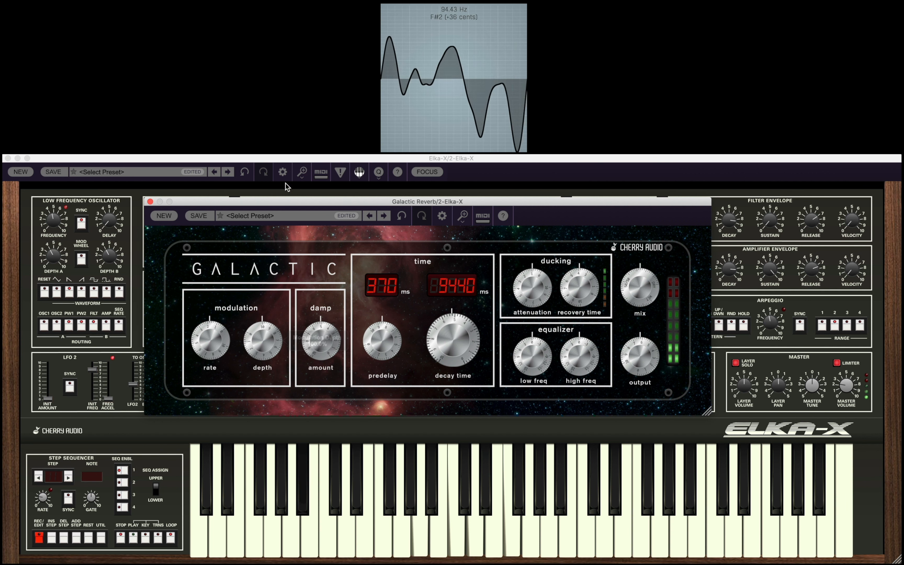
left_click_drag(218, 353, 223, 254)
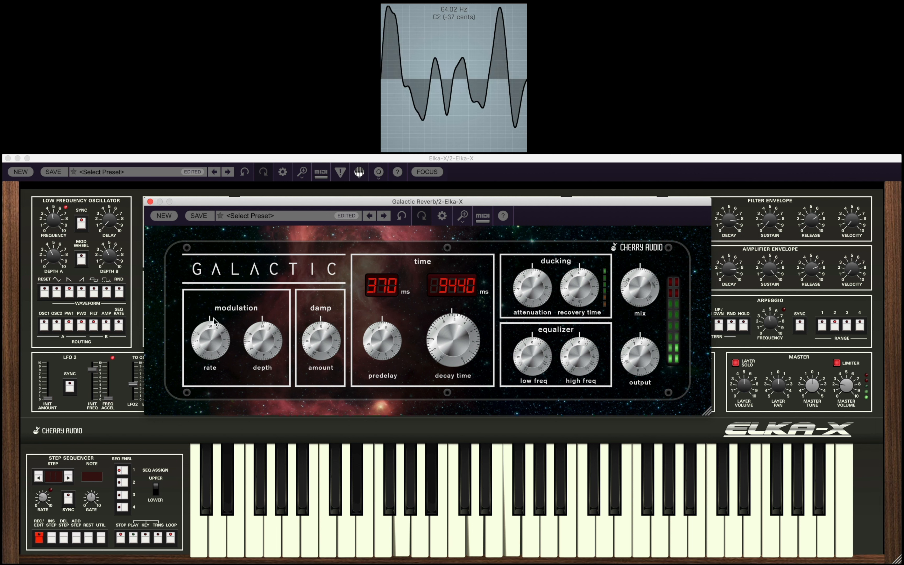
left_click_drag(212, 328, 208, 347)
left_click_drag(261, 338, 248, 444)
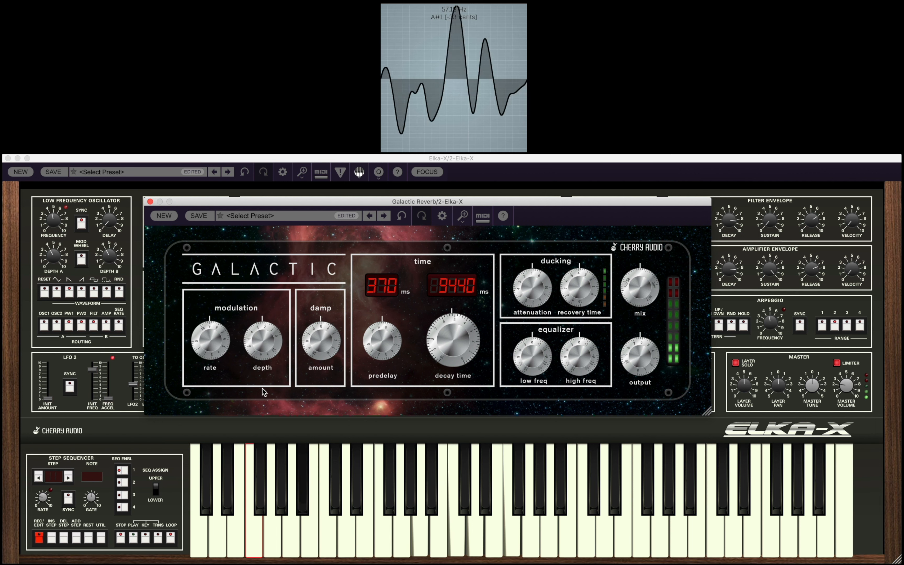
left_click_drag(268, 334, 262, 354)
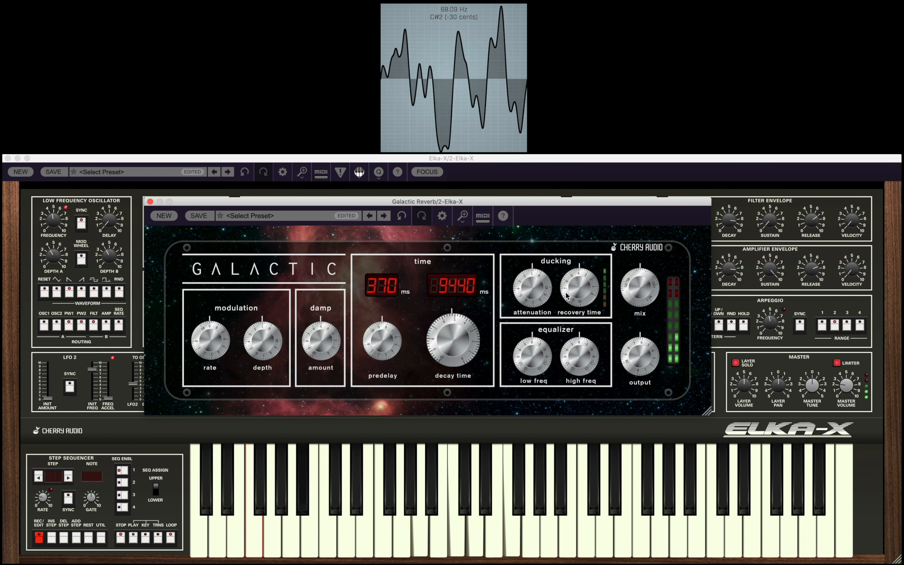
Step: Try high and low ducking attenuation settings in the Galactic Reverb, and readjust the amount
left_click_drag(533, 295, 538, 231)
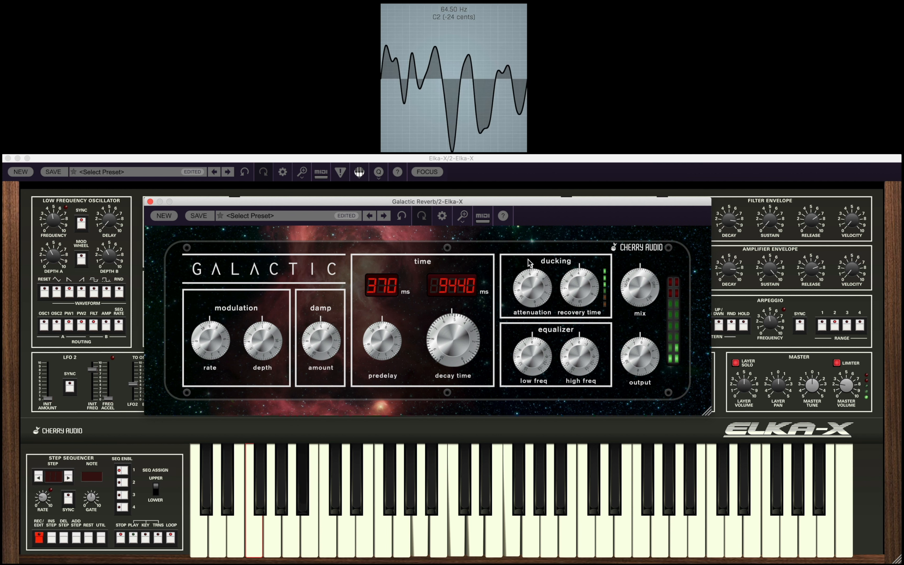
left_click_drag(533, 294, 522, 389)
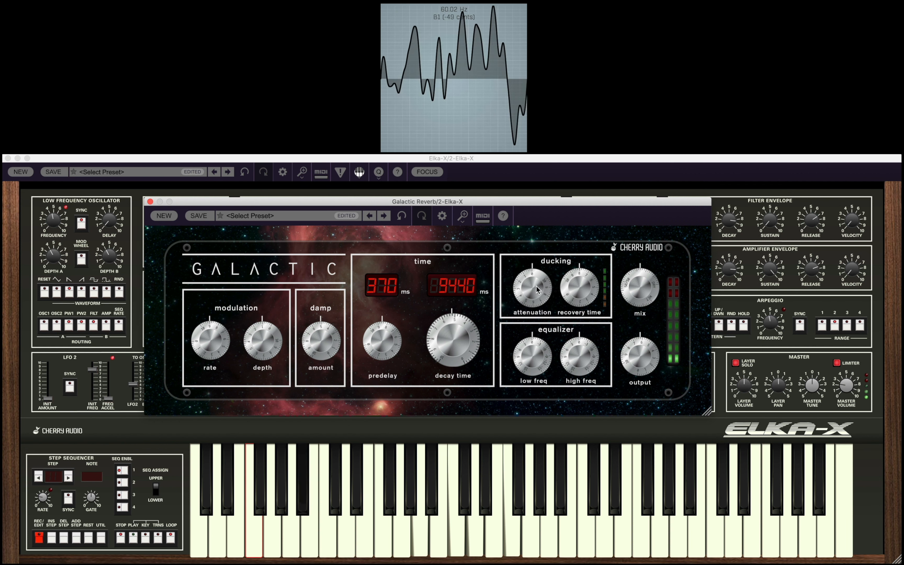
left_click_drag(538, 289, 553, 279)
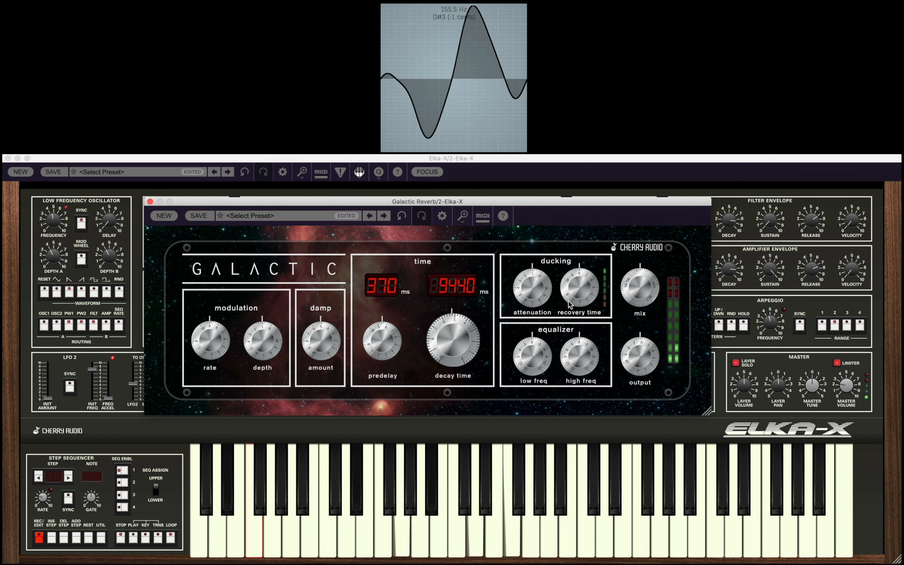
Step: Set the Galactic Reverb equalizer's treble boost to 13.67 dB, and readjust its low frequency gain and the wet/dry mix
left_click_drag(527, 364, 526, 391)
left_click_drag(589, 369, 590, 342)
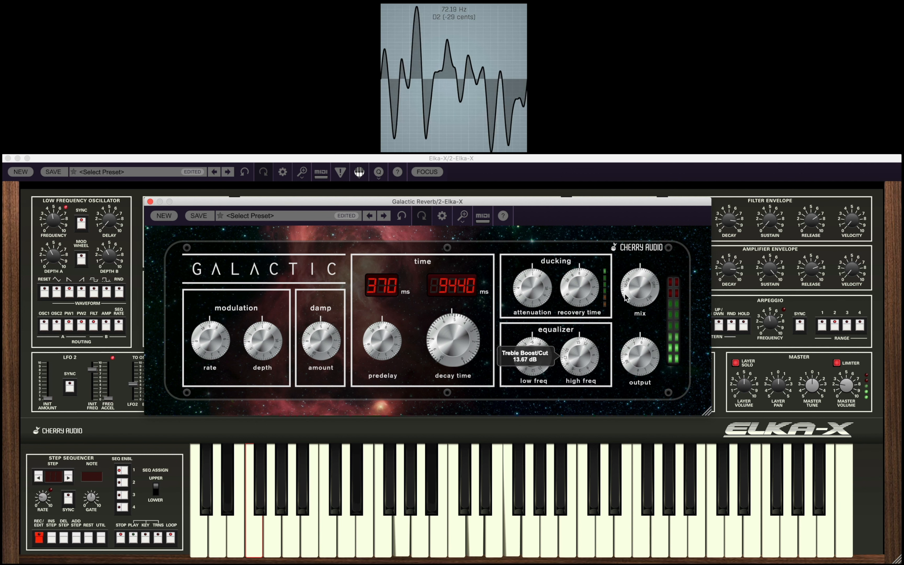
left_click_drag(534, 369, 534, 345)
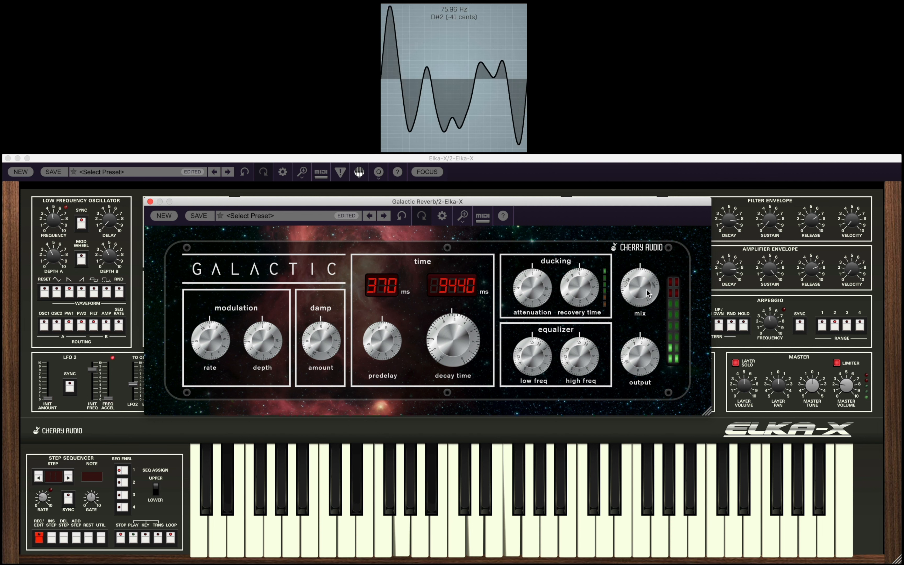
left_click_drag(651, 295, 648, 280)
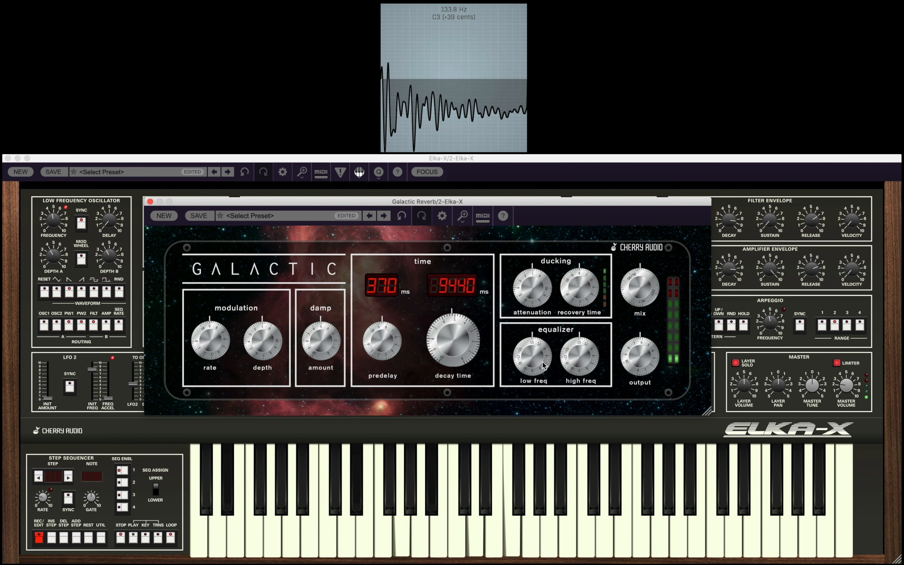
left_click_drag(544, 365, 563, 298)
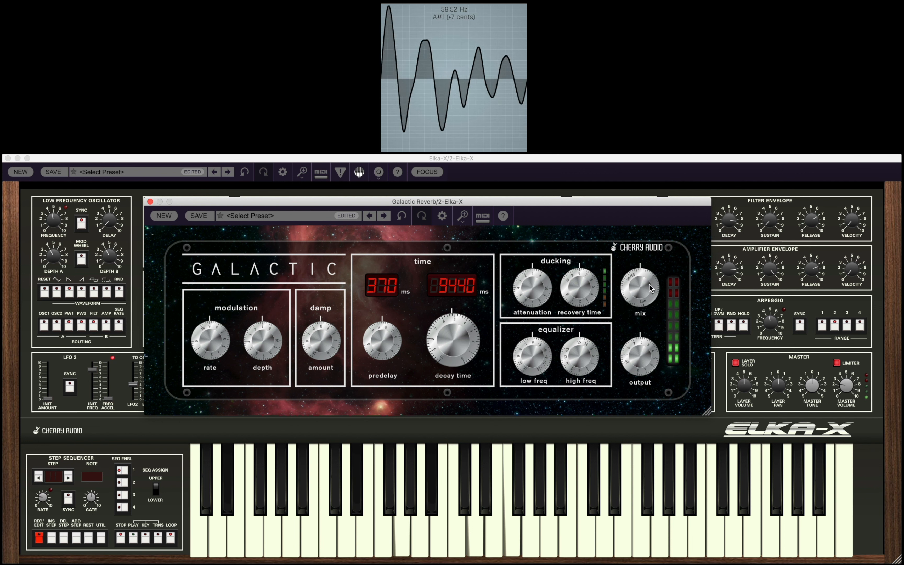
left_click_drag(649, 288, 644, 305)
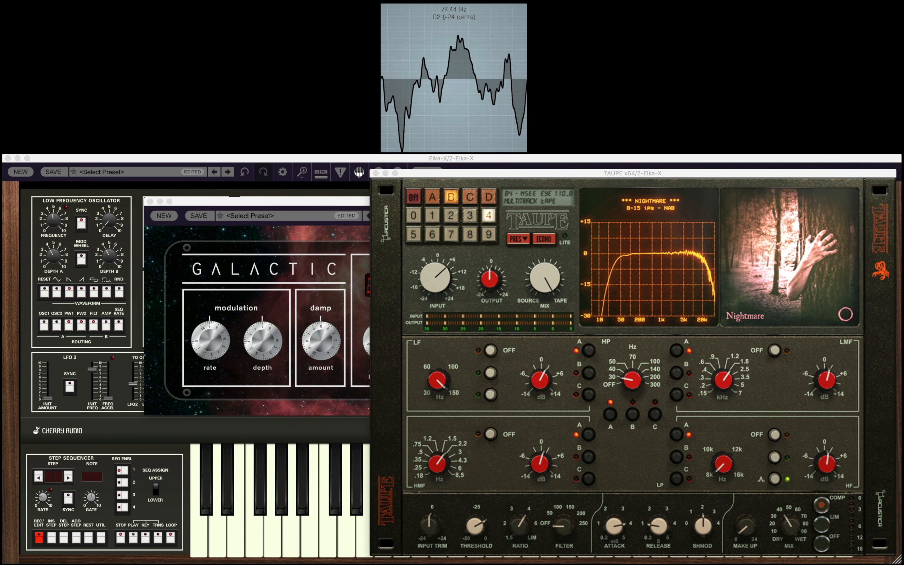
Step: In the Taupe plug-in, try a drier compressor mix, restore it, and raise the compressor threshold
left_click(557, 249)
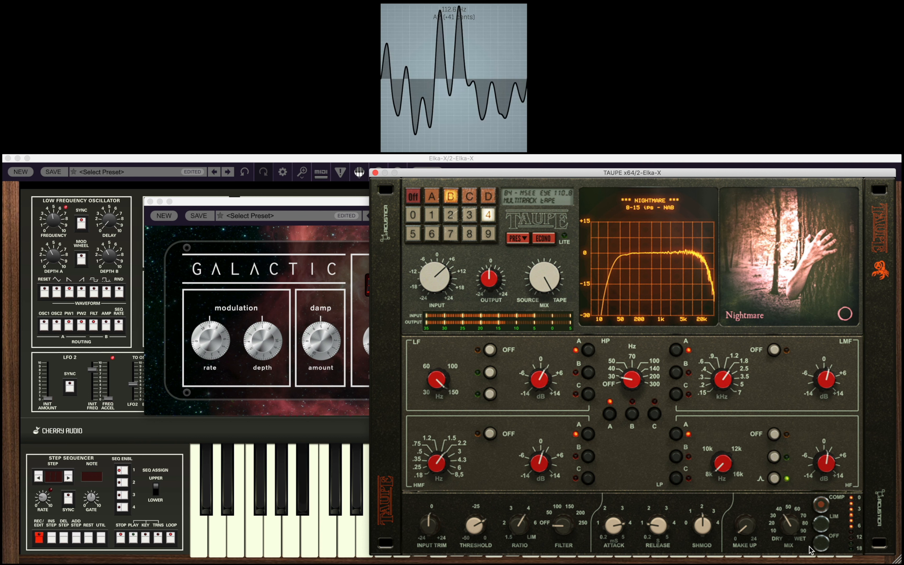
left_click_drag(792, 529, 789, 535)
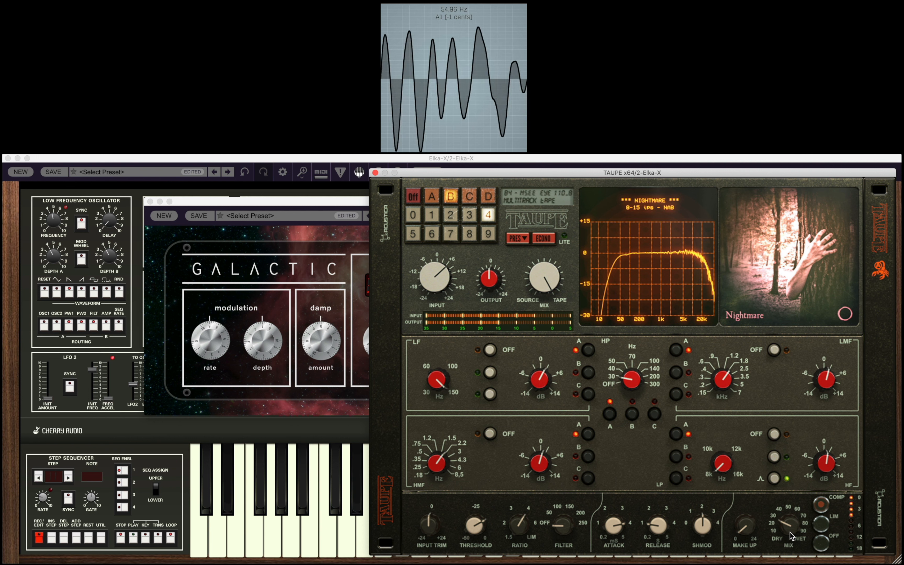
left_click_drag(791, 536, 793, 529)
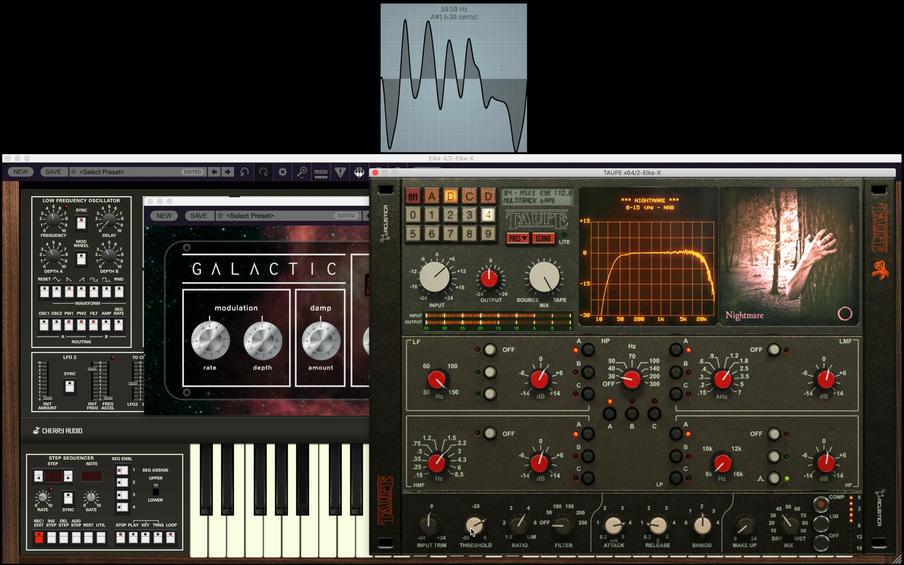
mouse_move(471, 531)
left_mouse_down()
mouse_move(468, 547)
mouse_move(474, 524)
left_mouse_up()
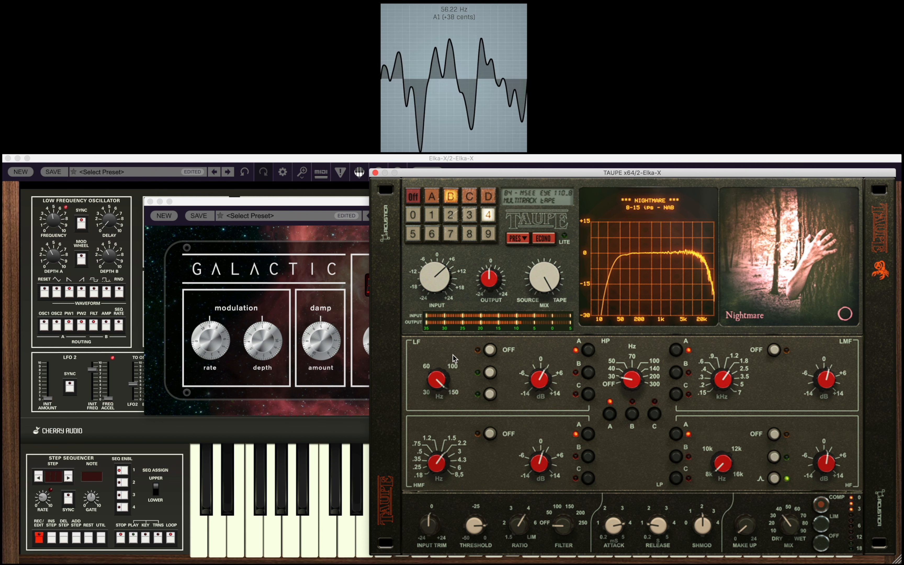
Step: Switch off Taupe's tape emulation, adjust an equalizer band's gain, and close the plug-in
left_click(414, 195)
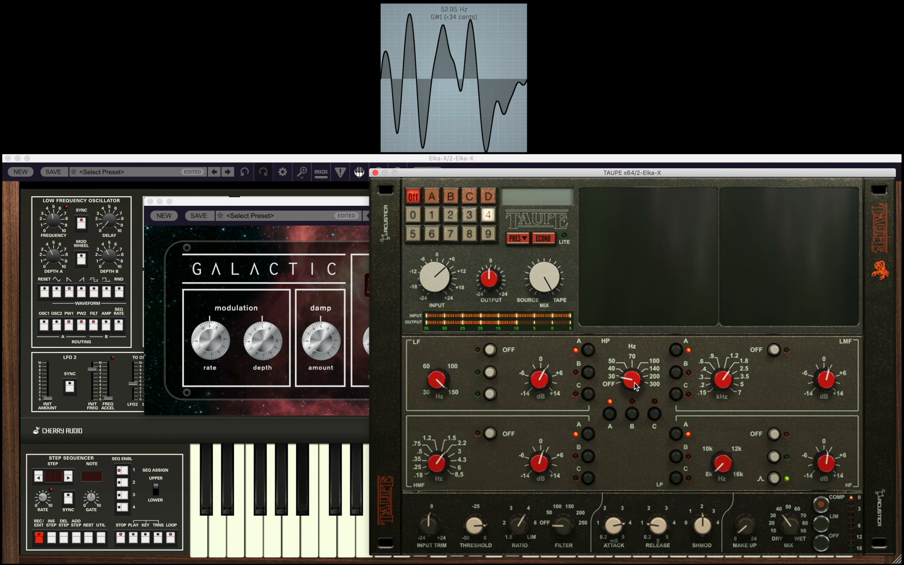
left_click_drag(820, 388, 818, 372)
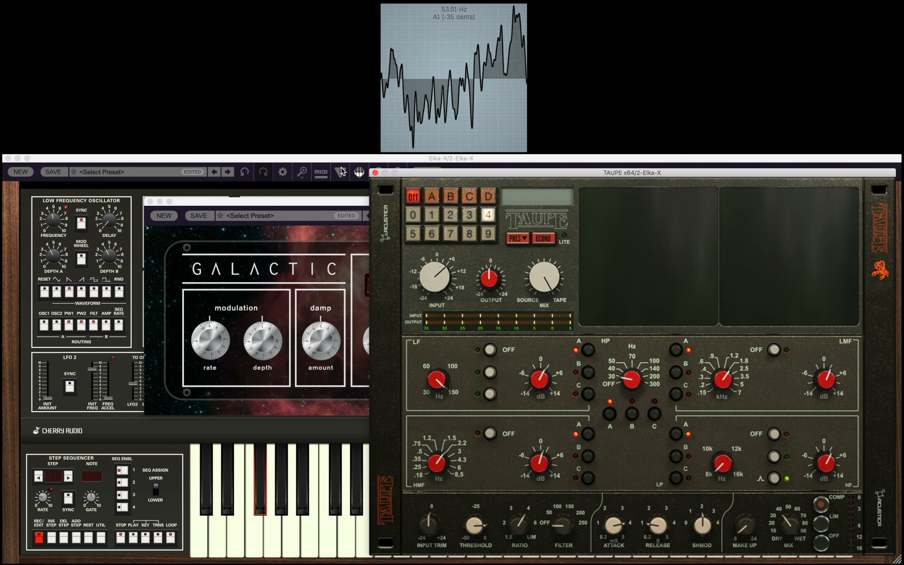
left_click(375, 172)
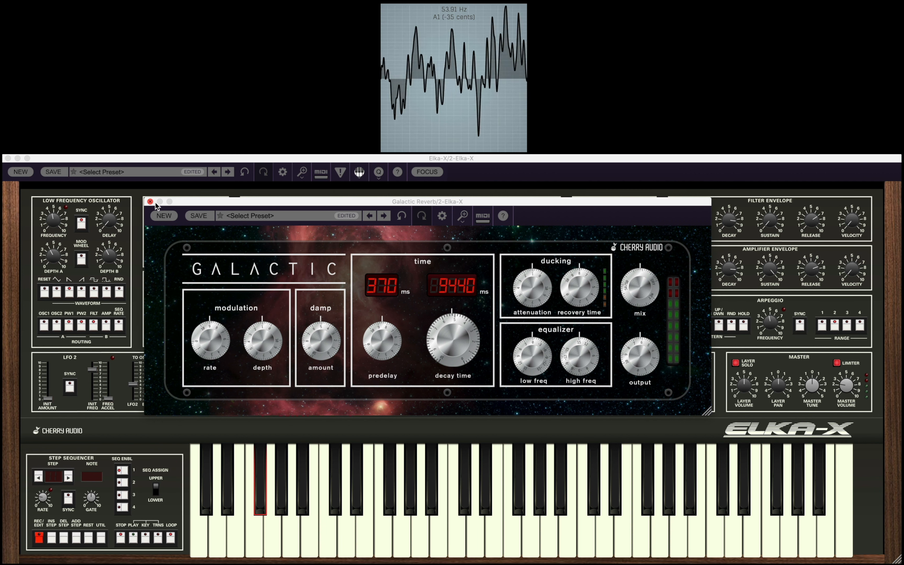
Step: Reduce the Galactic Reverb's wet/dry mix to 10.5% and close the plug-in
left_click(200, 201)
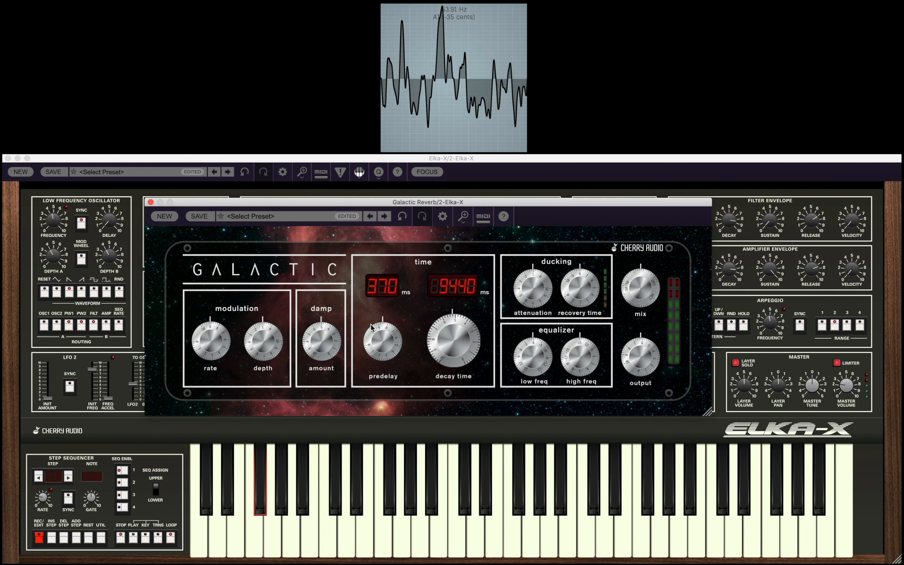
mouse_move(371, 324)
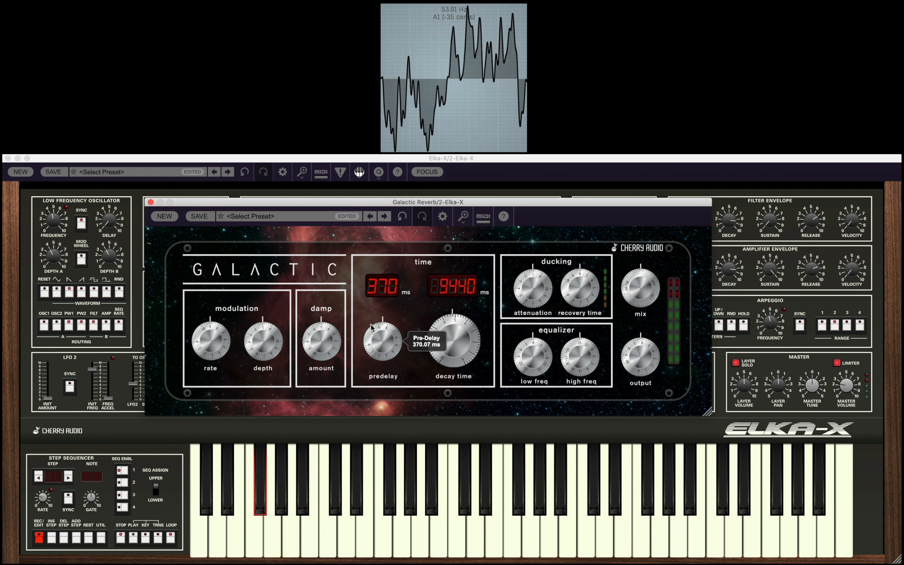
left_click(151, 202)
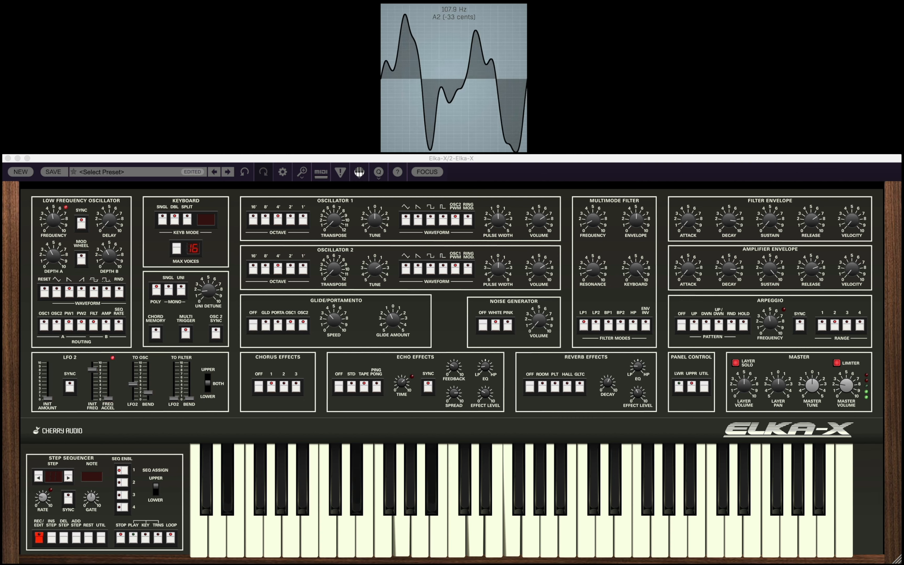
left_click_drag(633, 285, 629, 302)
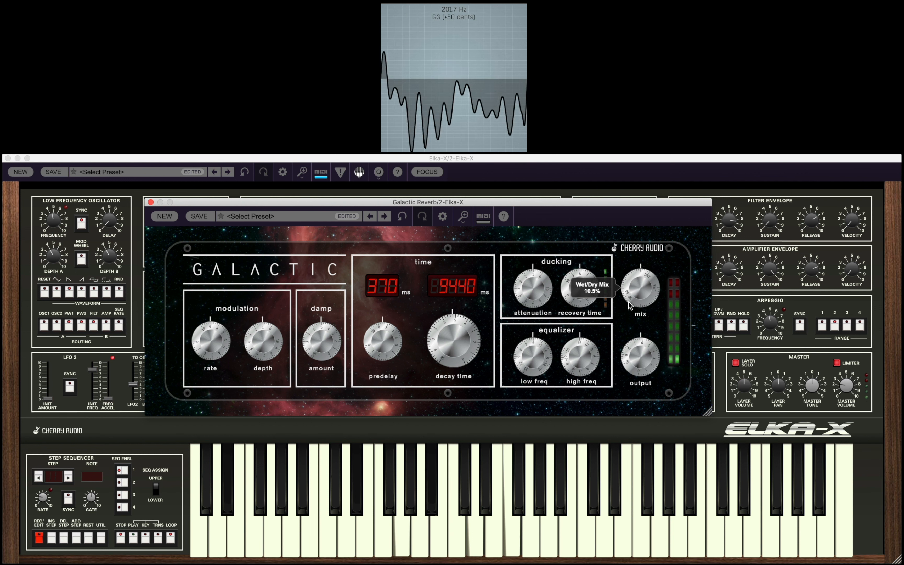
left_click(151, 202)
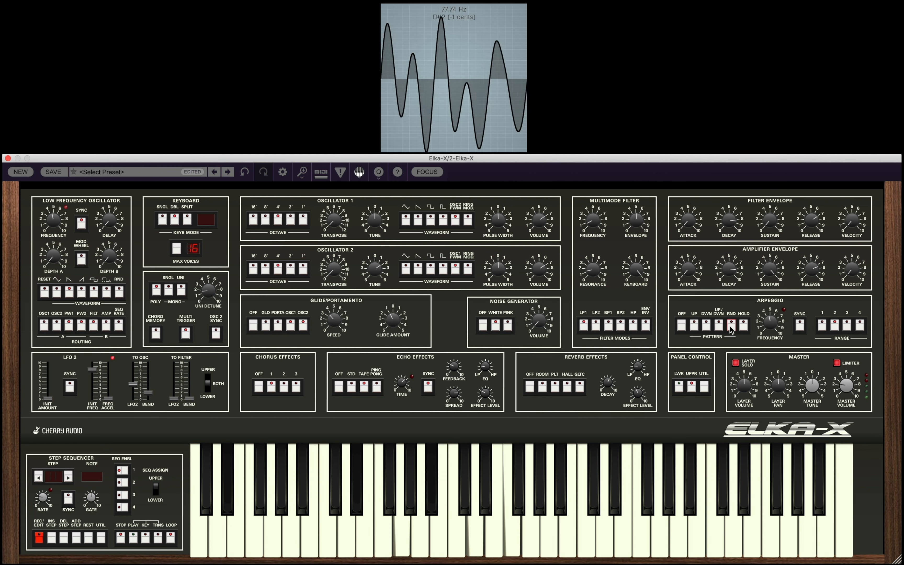
Step: Set the upper layer's arpeggio to the up/down pattern with a range of 4
left_click(718, 326)
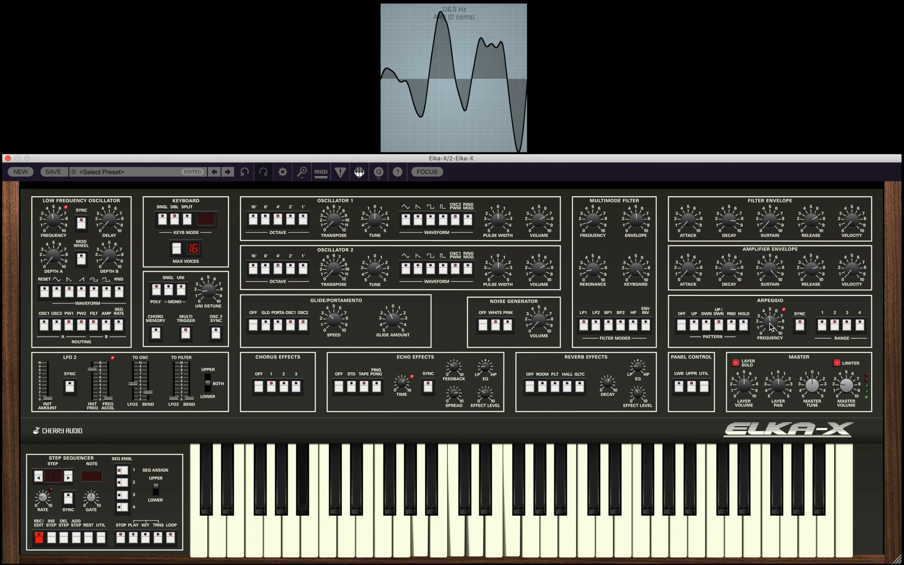
mouse_move(770, 326)
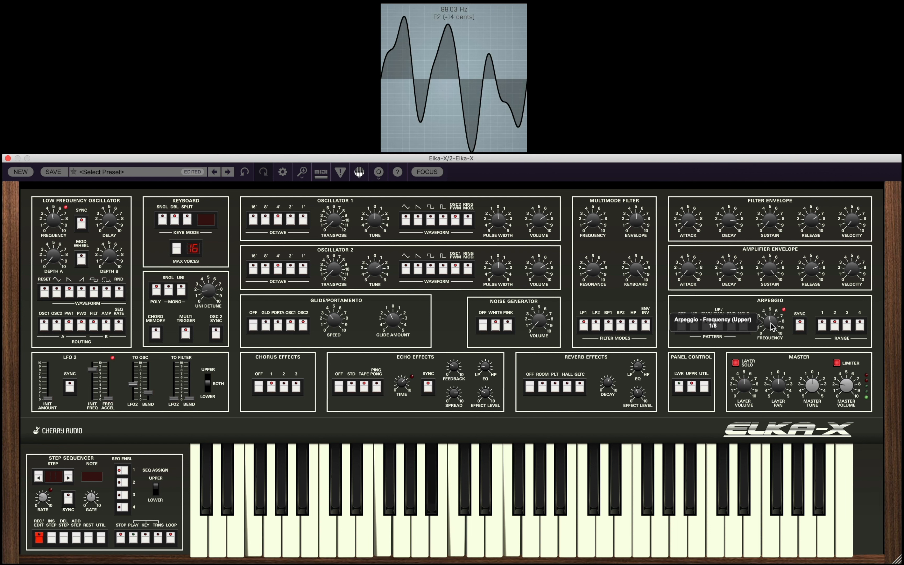
left_click(859, 326)
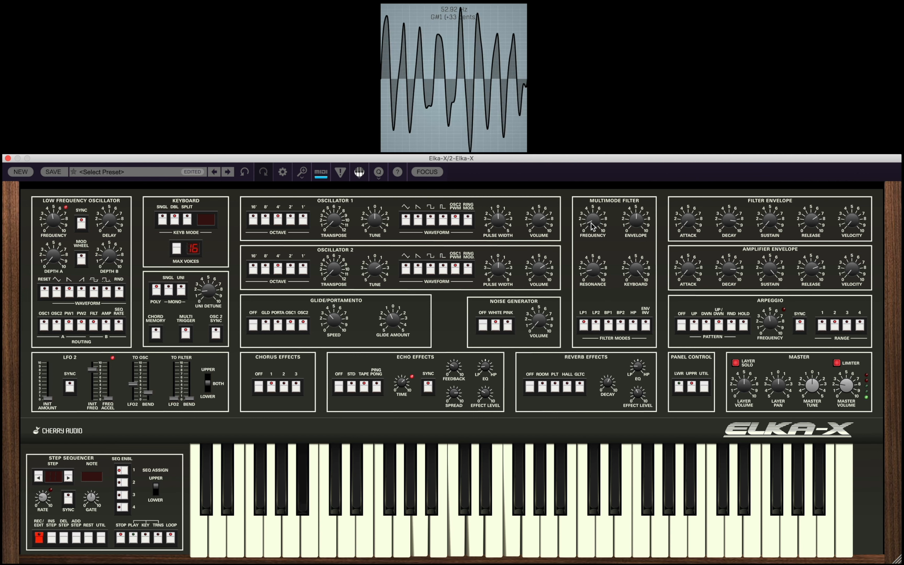
Step: Readjust the Multimode Filter's envelope amount and frequency, and lower the Filter Envelope's decay
left_click_drag(631, 220, 597, 204)
left_click_drag(729, 224, 722, 299)
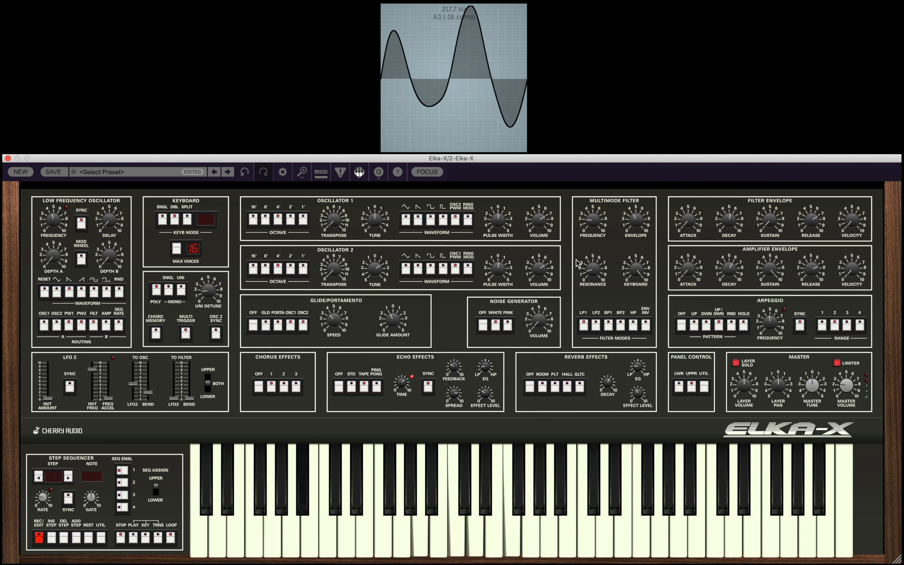
mouse_move(595, 224)
left_mouse_down()
mouse_move(606, 207)
mouse_move(590, 231)
left_mouse_up()
Step: Reduce the arpeggio range to 2, set the Multimode Filter's resonance to 37.81%, and readjust its envelope amount
left_click(846, 325)
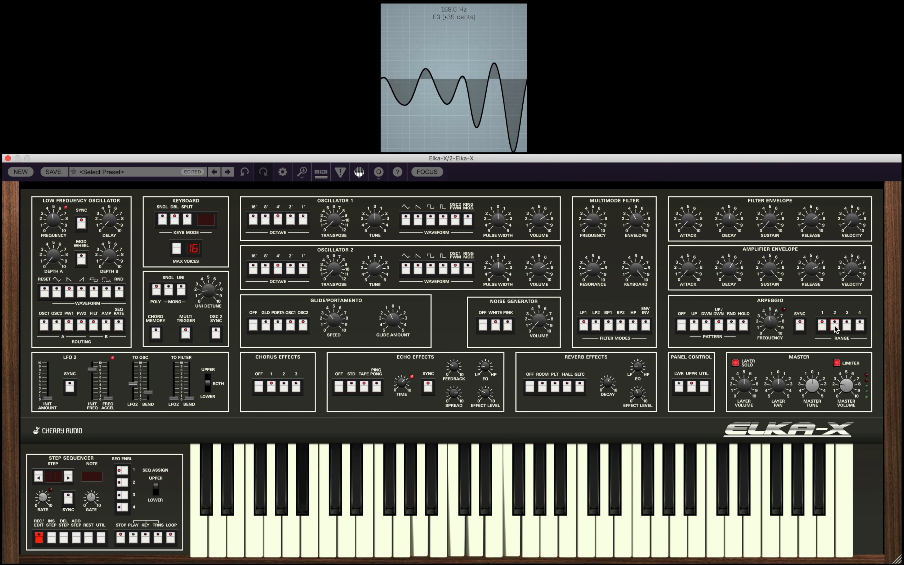
left_click(836, 326)
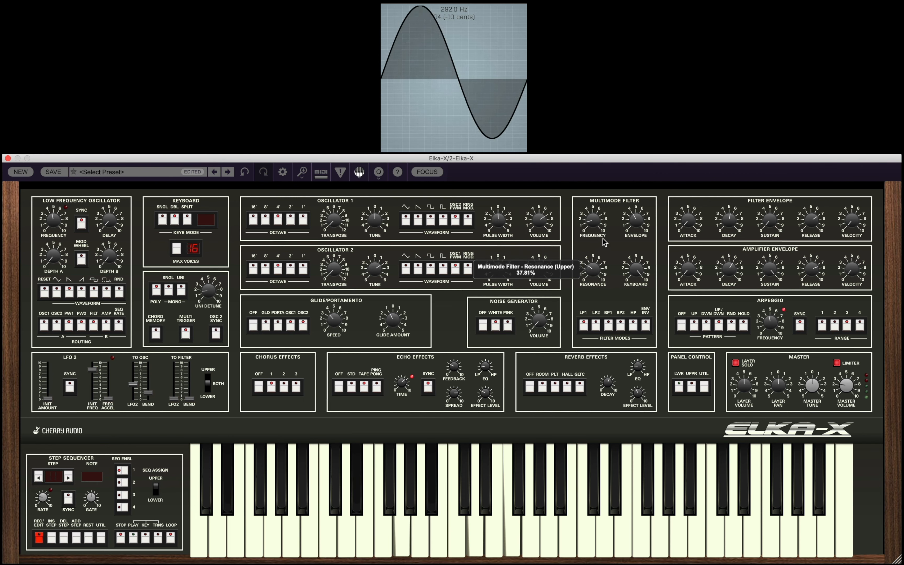
left_click_drag(632, 218, 594, 226)
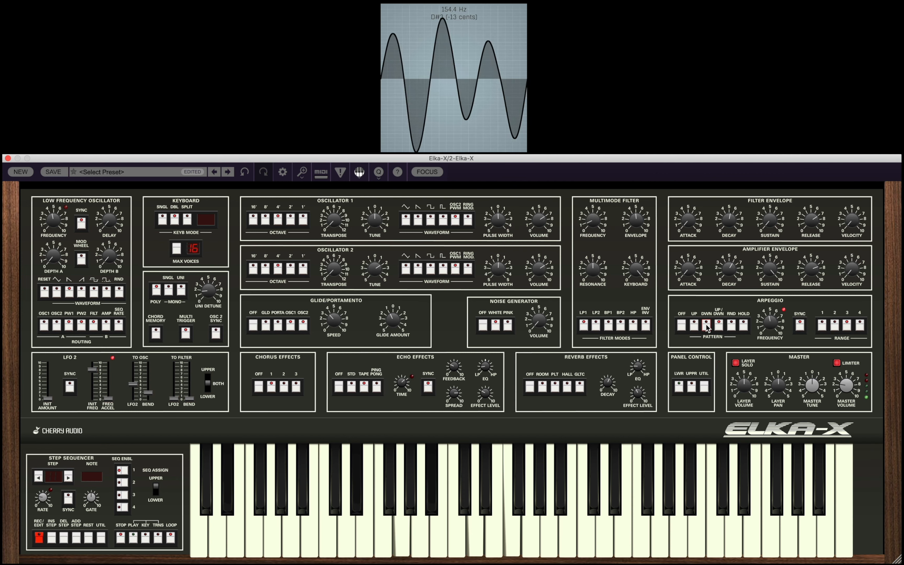
left_click(835, 327)
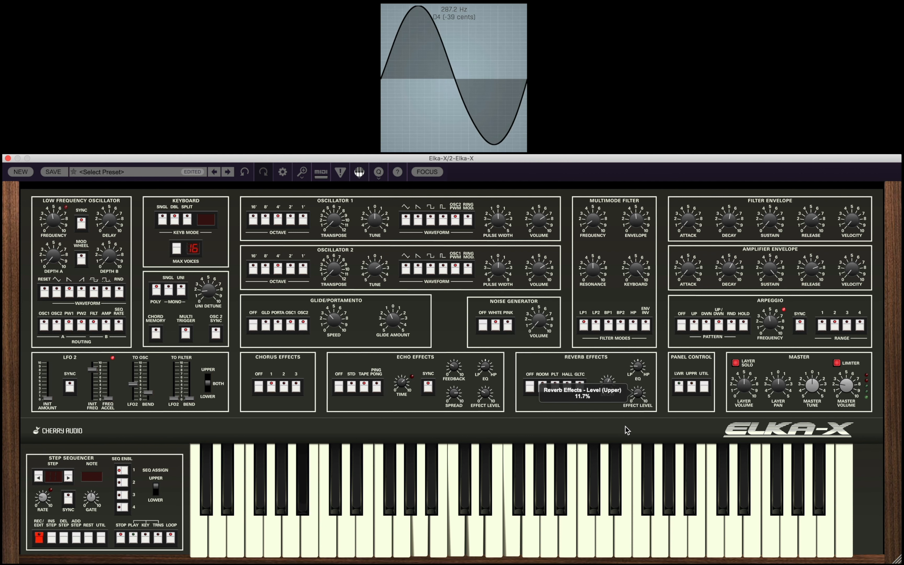
Step: Lower the echo effect level, and turn down the Multimode Filter's envelope amount and frequency
left_click_drag(483, 403, 478, 421)
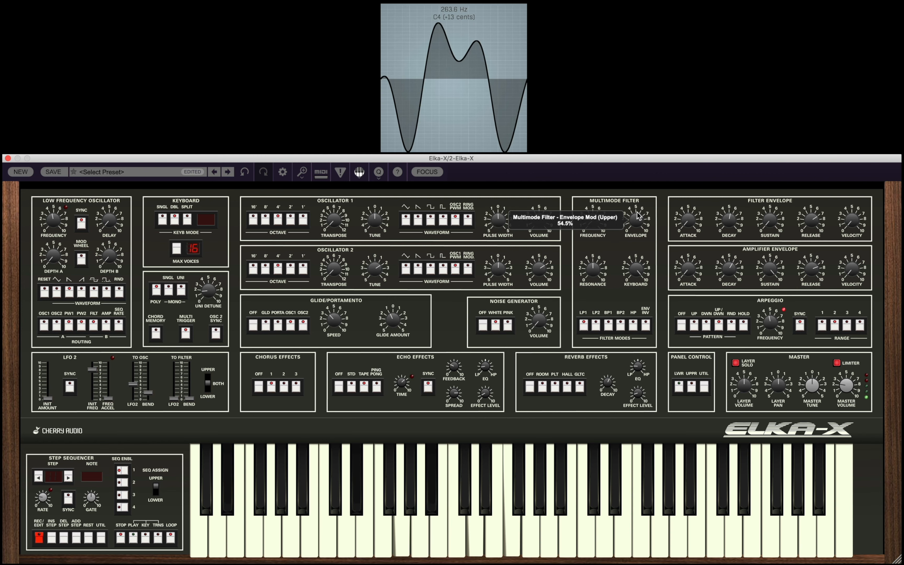
left_click_drag(639, 210, 635, 234)
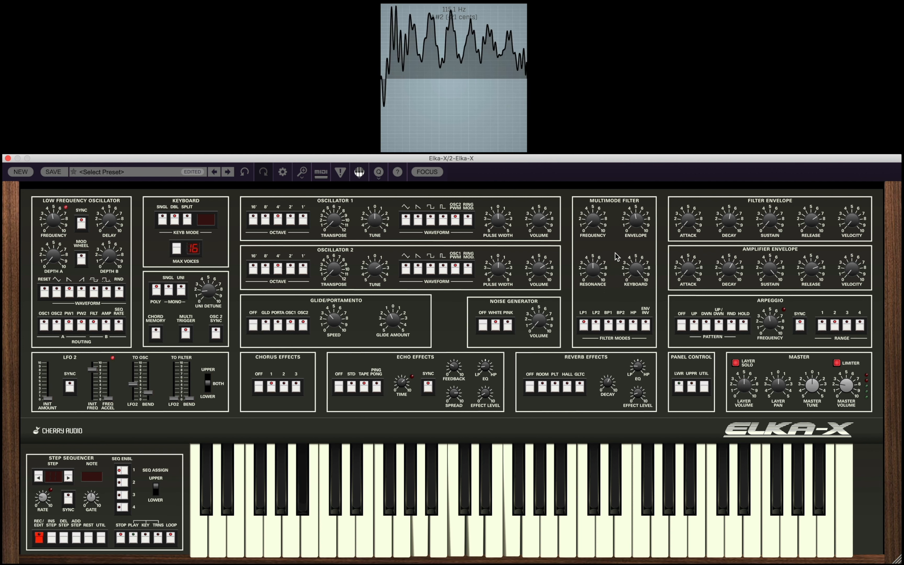
left_click_drag(594, 223, 589, 238)
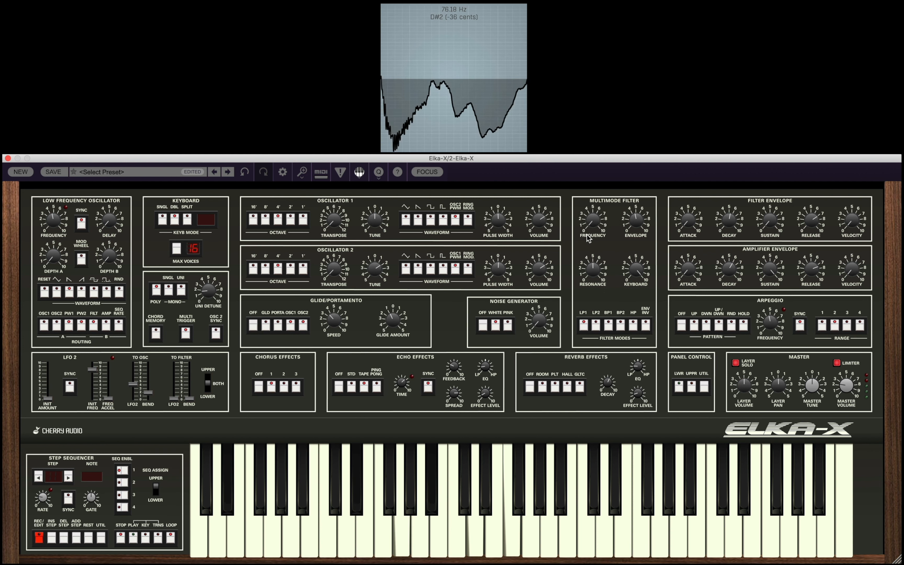